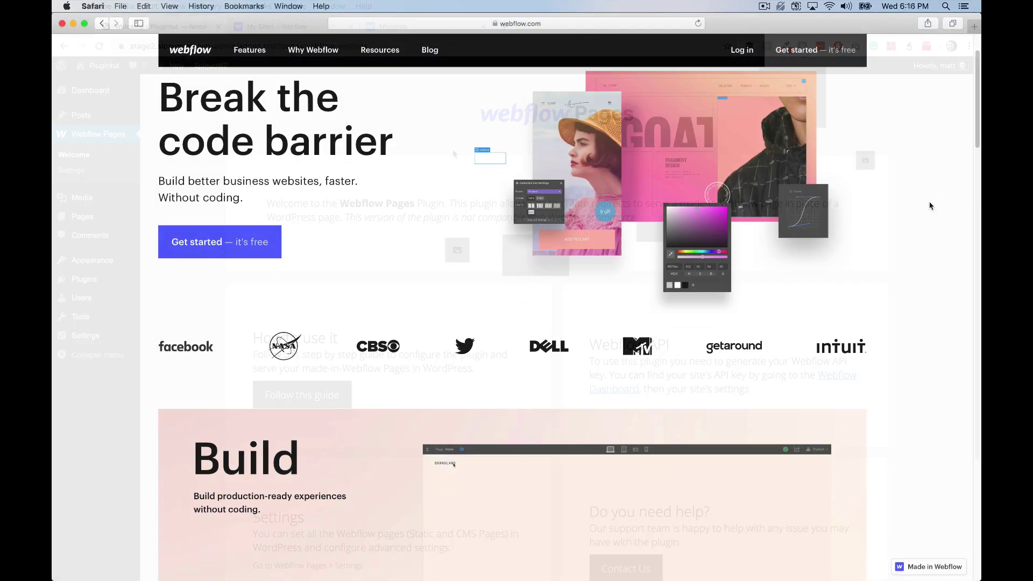
Scroll through webflow.com's CMS and pricing pages
scroll(930, 203, "down", 5)
scroll(929, 206, "down", 10)
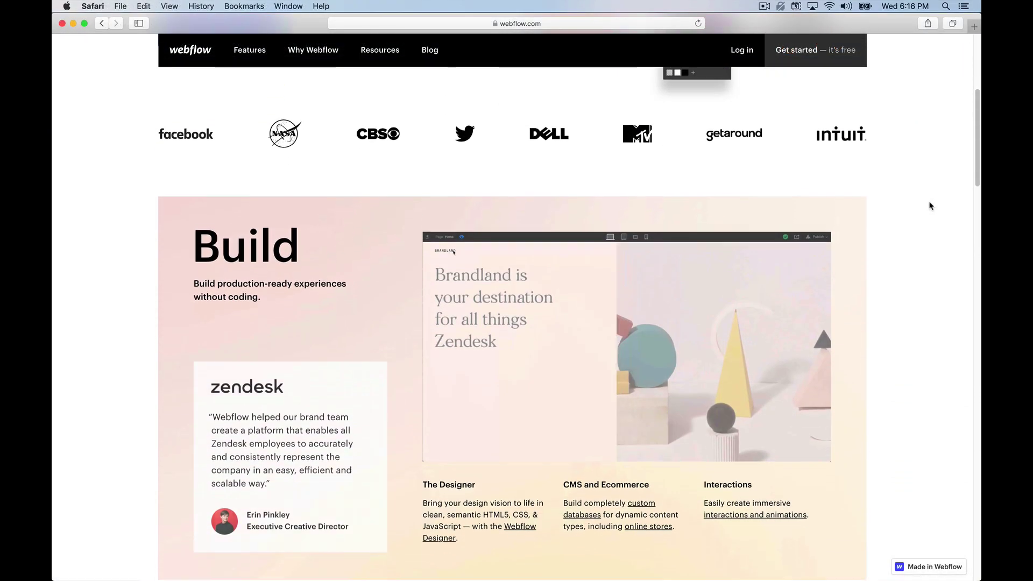
scroll(930, 206, "down", 15)
scroll(929, 206, "down", 11)
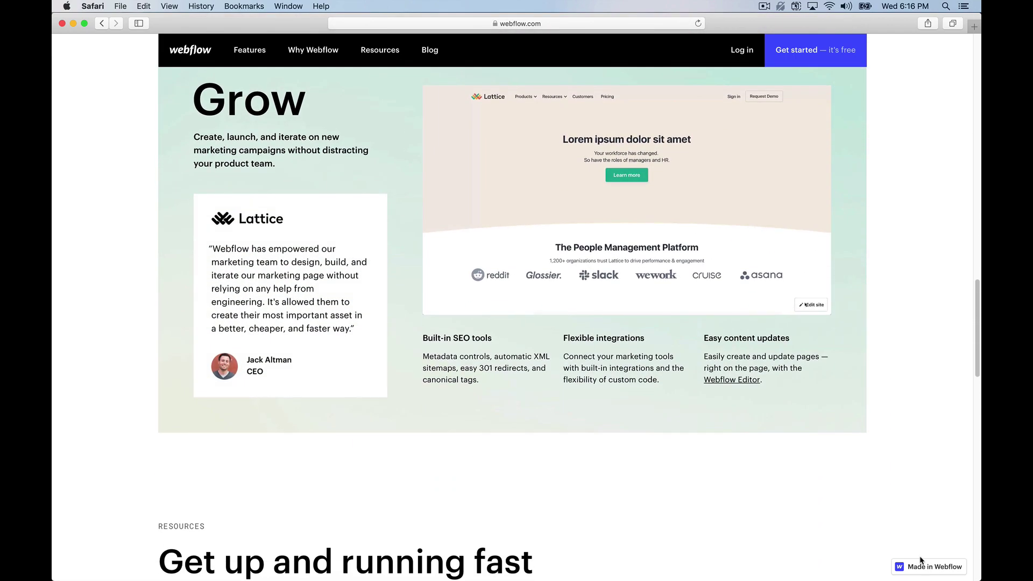
scroll(921, 509, "down", 4)
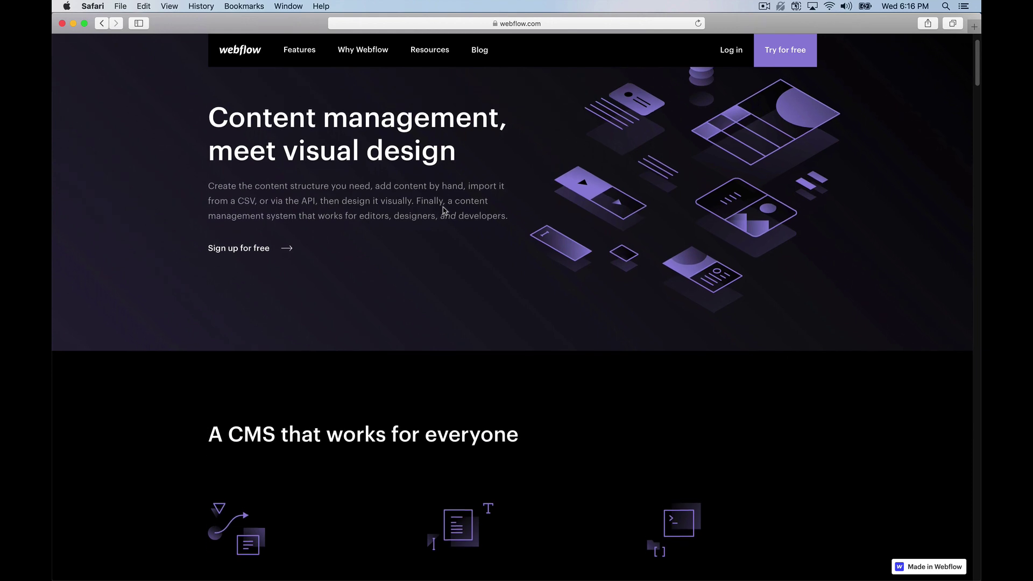
scroll(443, 210, "down", 10)
scroll(443, 210, "down", 14)
scroll(443, 210, "down", 13)
scroll(443, 210, "down", 15)
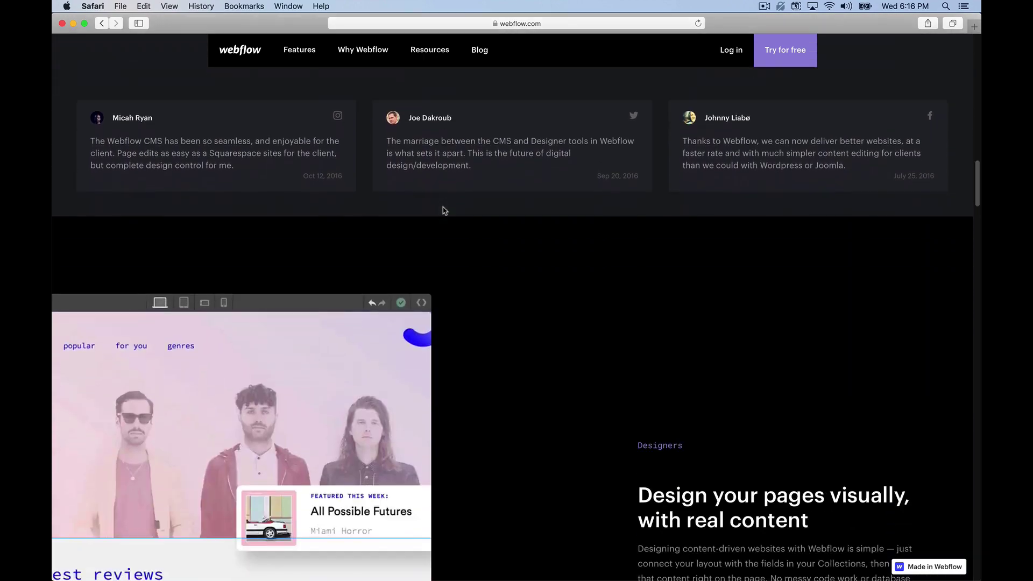
scroll(443, 210, "up", 17)
scroll(443, 210, "up", 20)
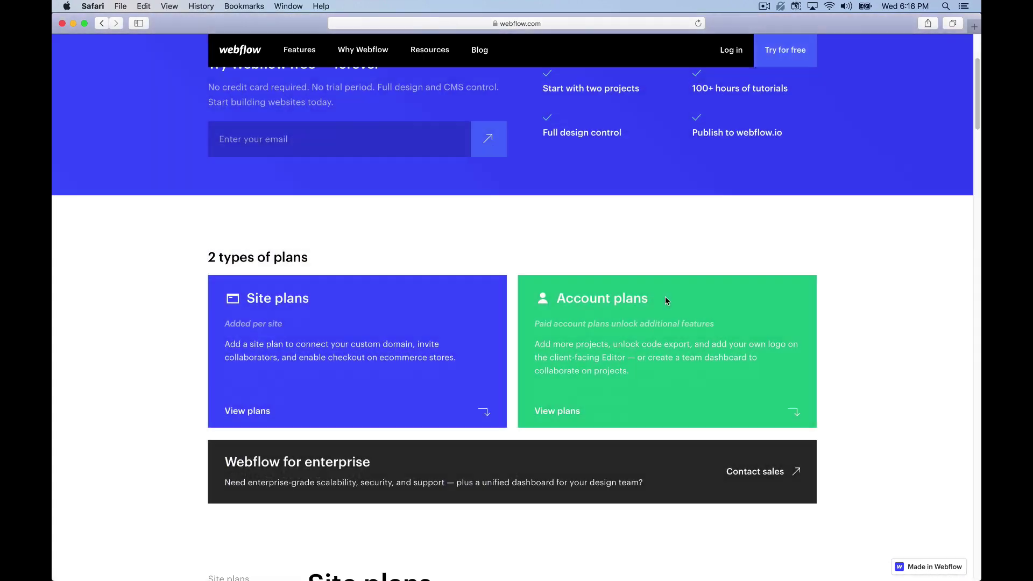
scroll(666, 296, "down", 2)
scroll(666, 302, "down", 12)
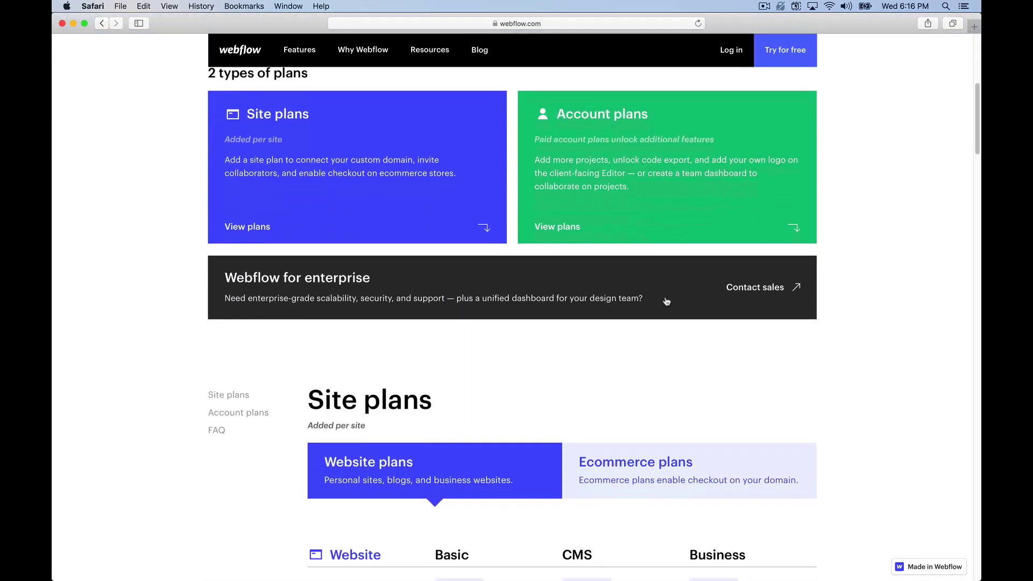
scroll(666, 302, "down", 3)
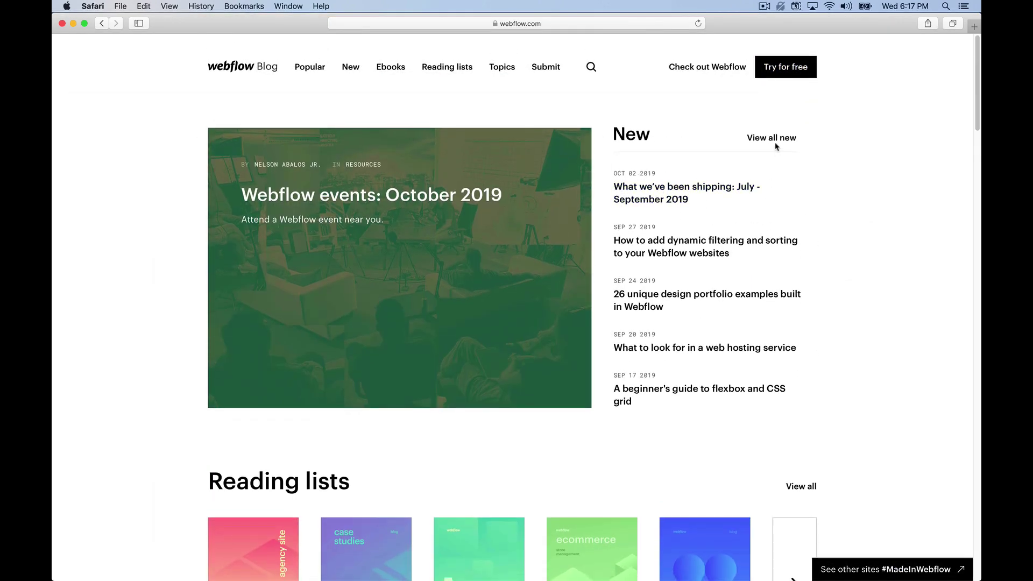
Open the full list of new blog articles and read the Webflow events October 2019 article
left_click(775, 144)
scroll(546, 310, "down", 4)
scroll(539, 314, "down", 2)
scroll(449, 336, "down", 3)
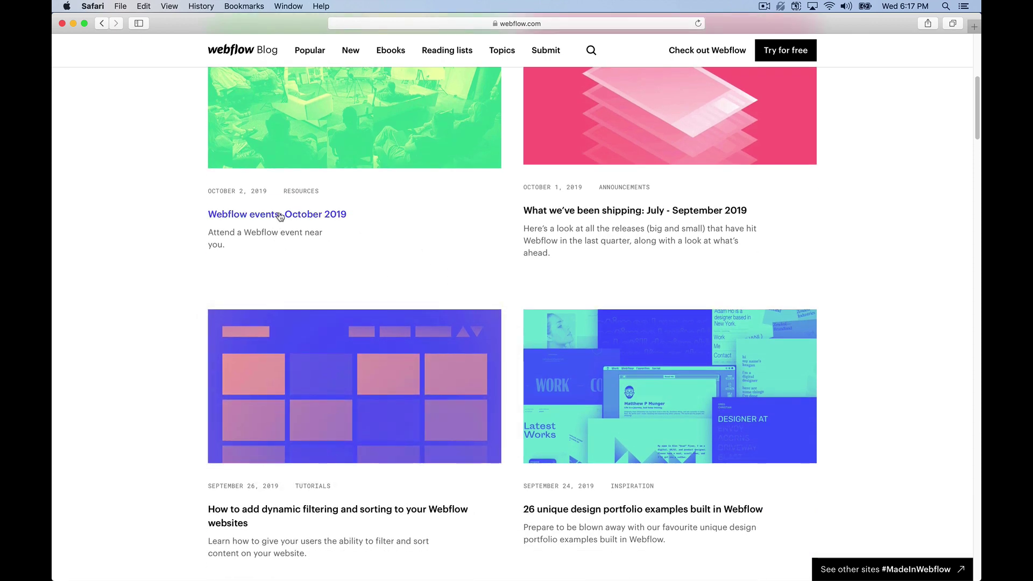
left_click(280, 215)
scroll(359, 226, "down", 10)
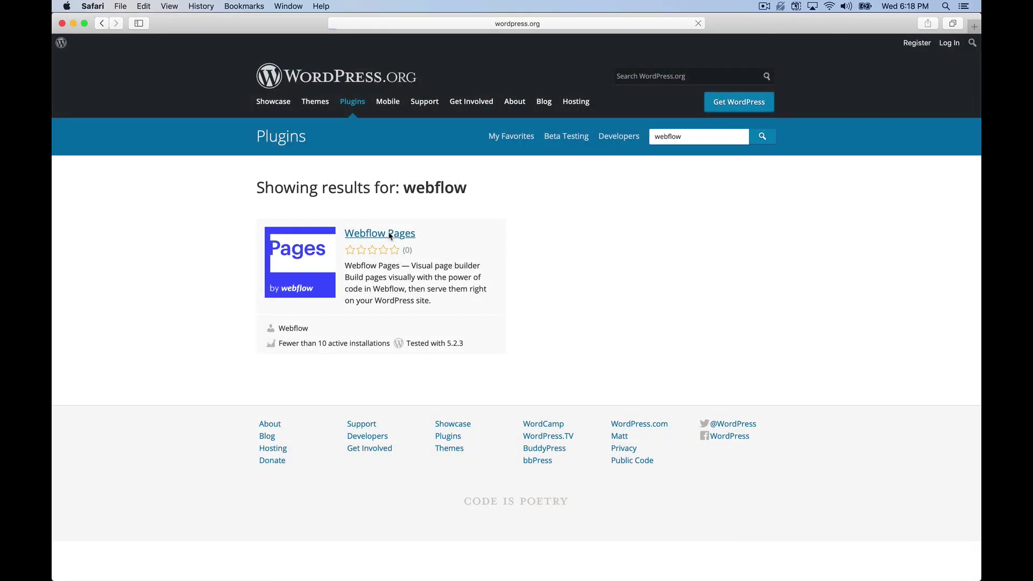
Open and scroll through the Webflow Pages plugin listing on WordPress.org
left_click(390, 236)
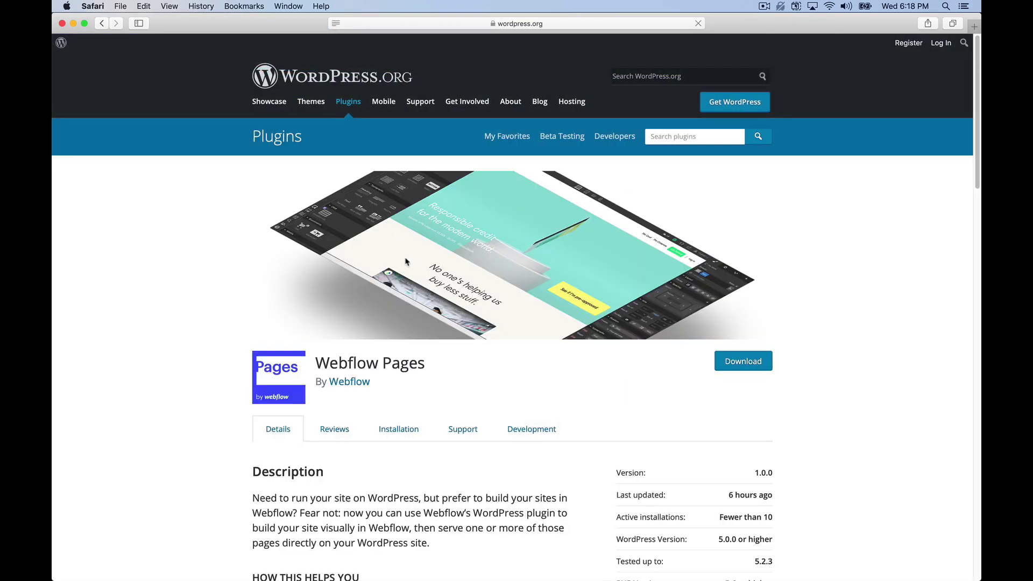
scroll(405, 262, "down", 1)
scroll(406, 262, "down", 4)
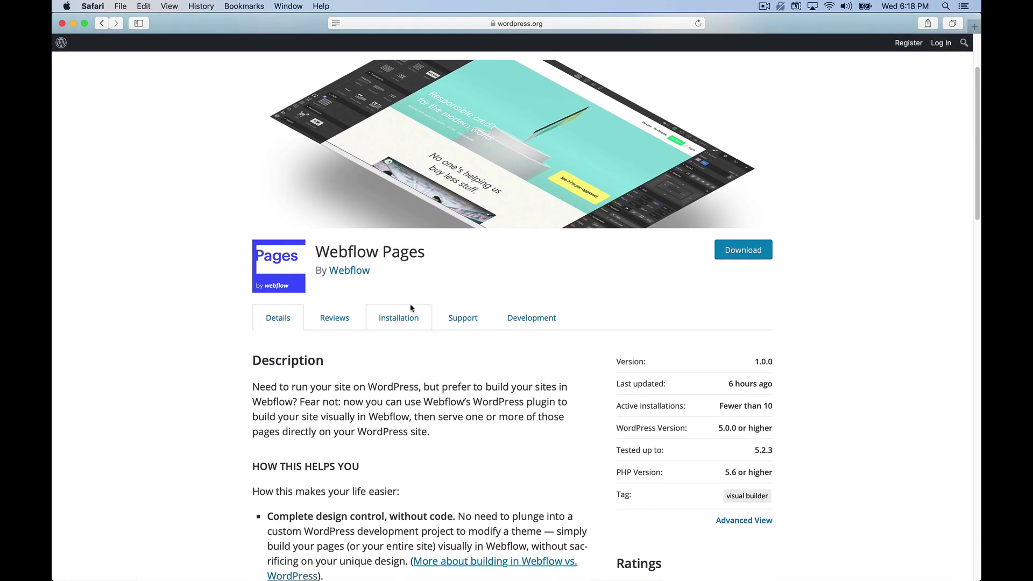
scroll(128, 226, "up", 5)
scroll(128, 227, "down", 10)
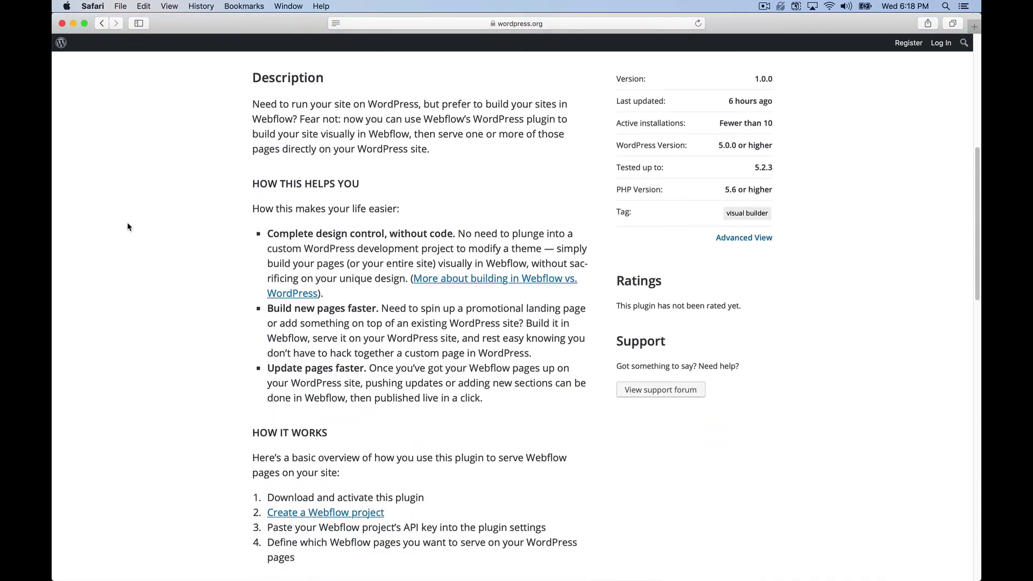
scroll(128, 226, "down", 2)
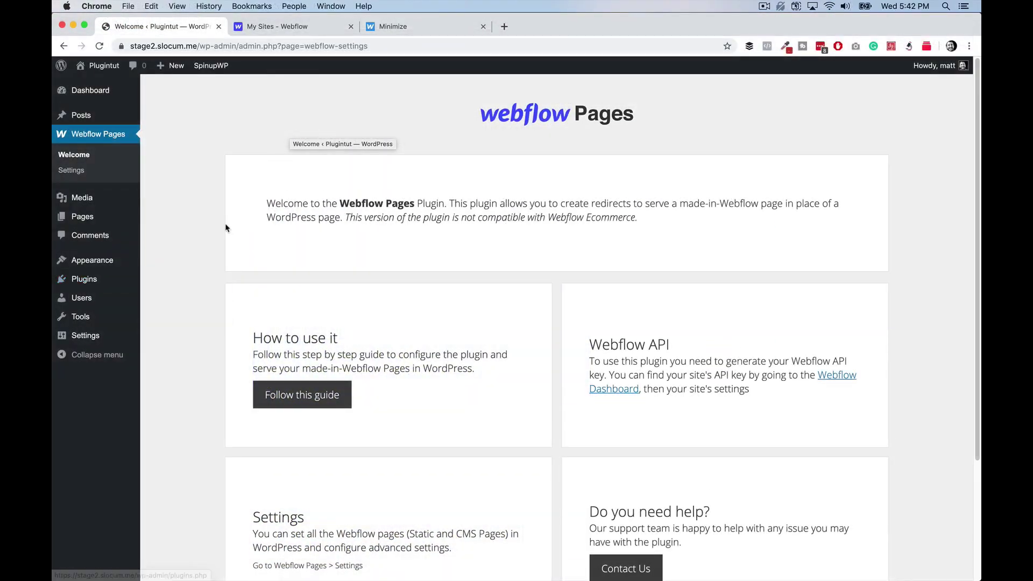
Open Webflow Pages > Settings and its Settings tab showing the 1-minute cache duration
left_click(98, 173)
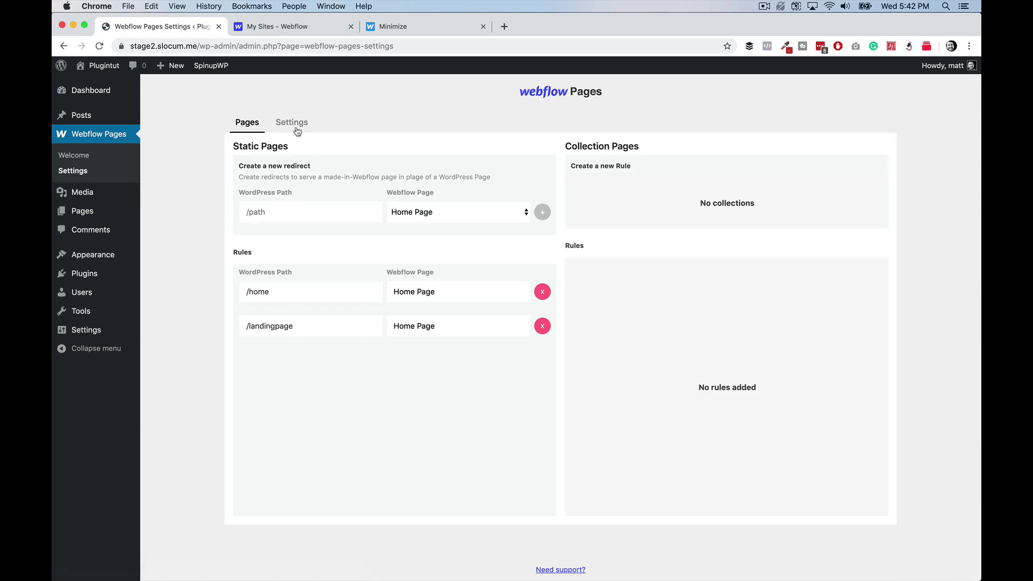
left_click(294, 123)
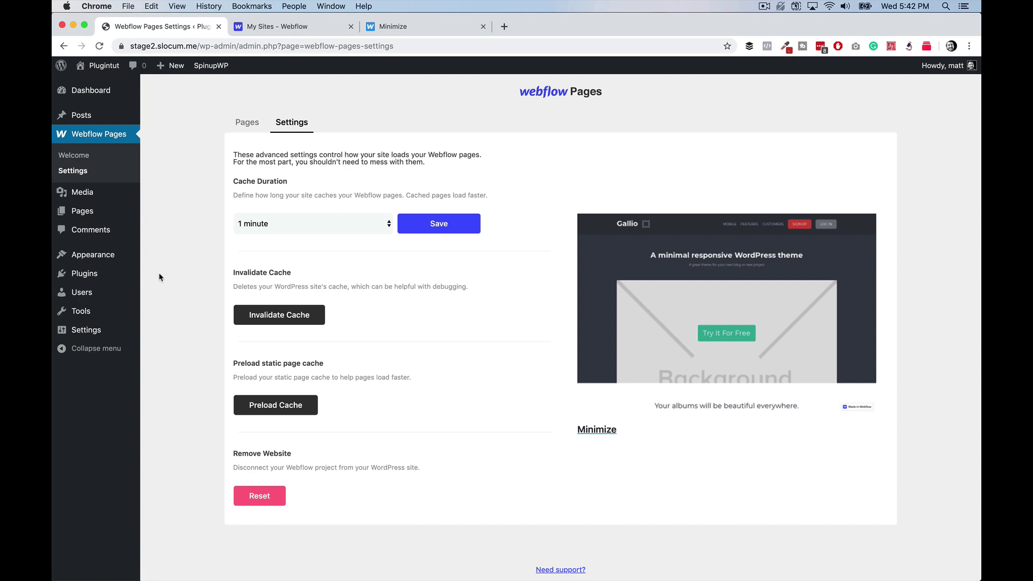
Open the Minimize project's Settings > Integrations and scroll to the existing API Access token
left_click(286, 31)
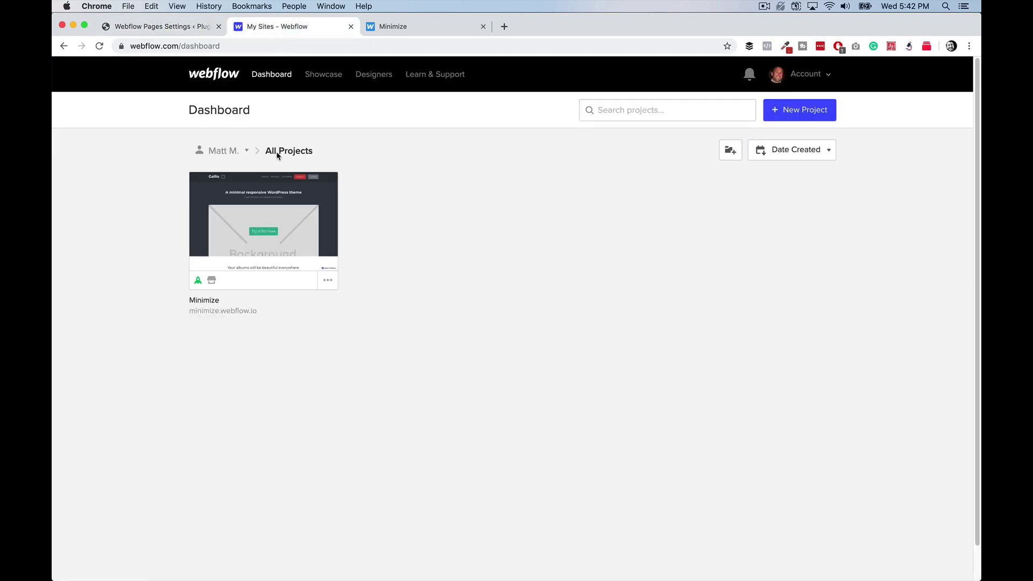
left_click(325, 279)
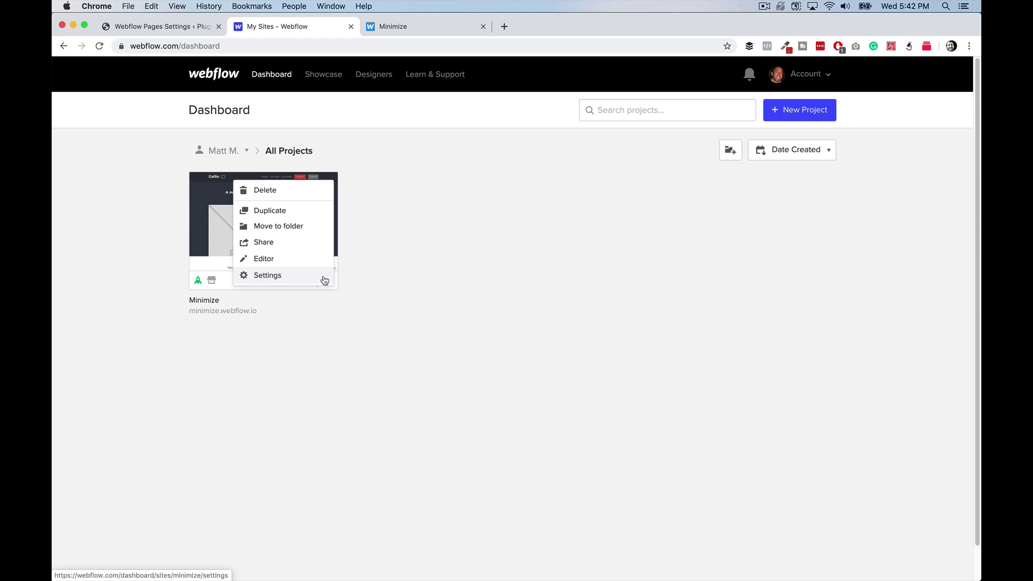
left_click(295, 275)
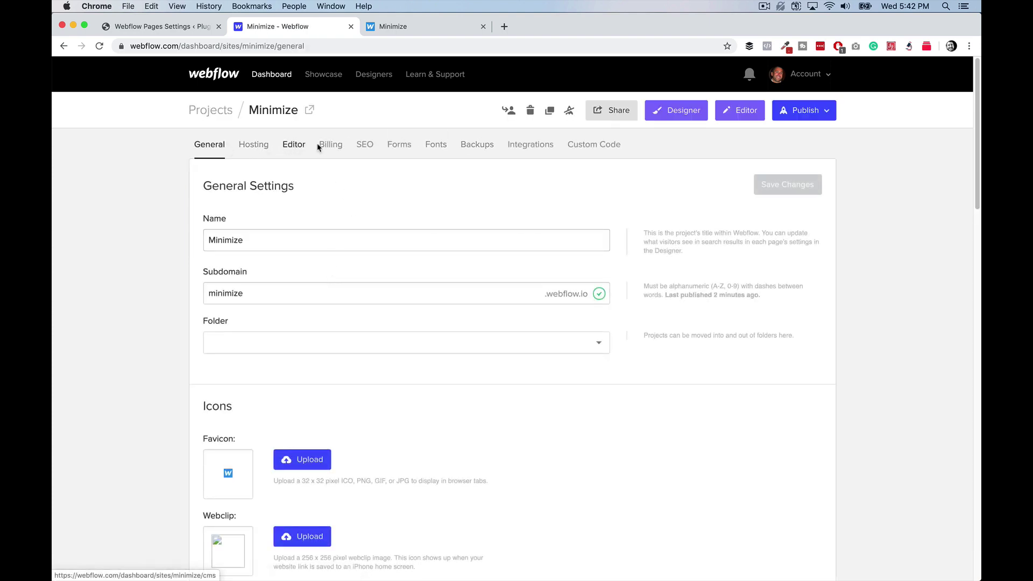
left_click(538, 145)
scroll(401, 215, "down", 6)
scroll(401, 215, "down", 7)
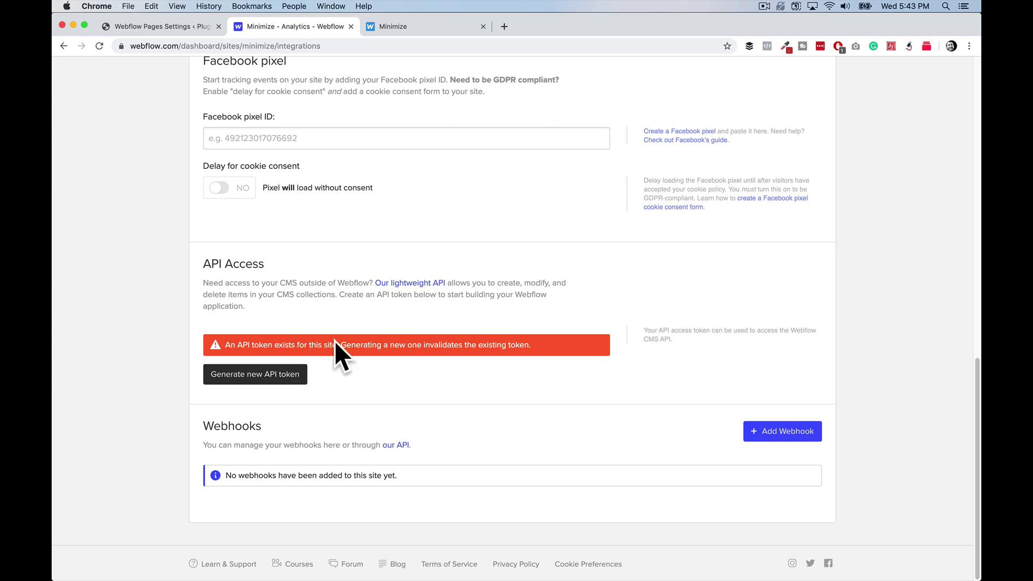
In WordPress, cycle through the plugin's Pages, Settings and Welcome screens, ending on the /home and /landingpage redirect rules
left_click(183, 26)
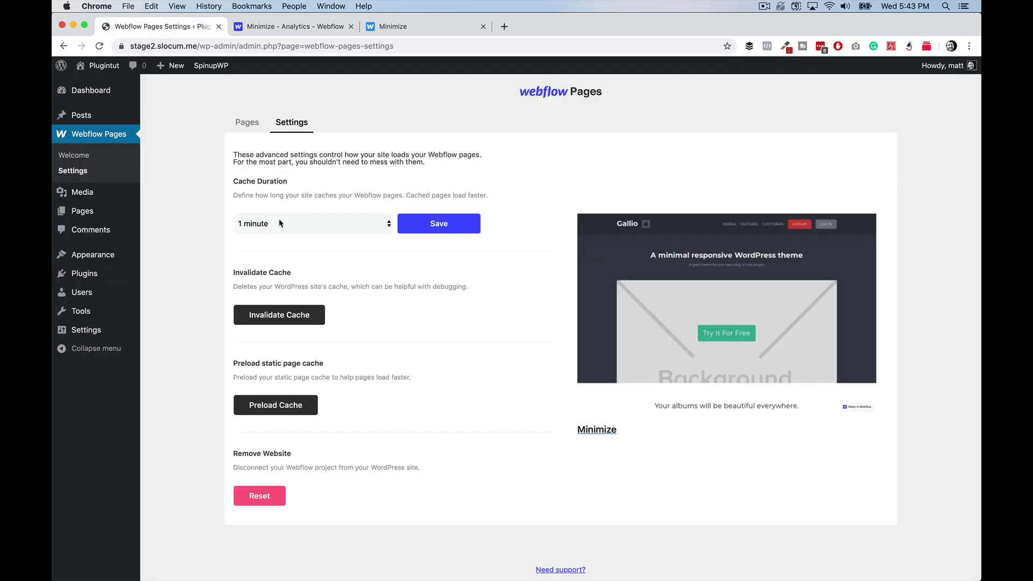
left_click(244, 124)
left_click(291, 123)
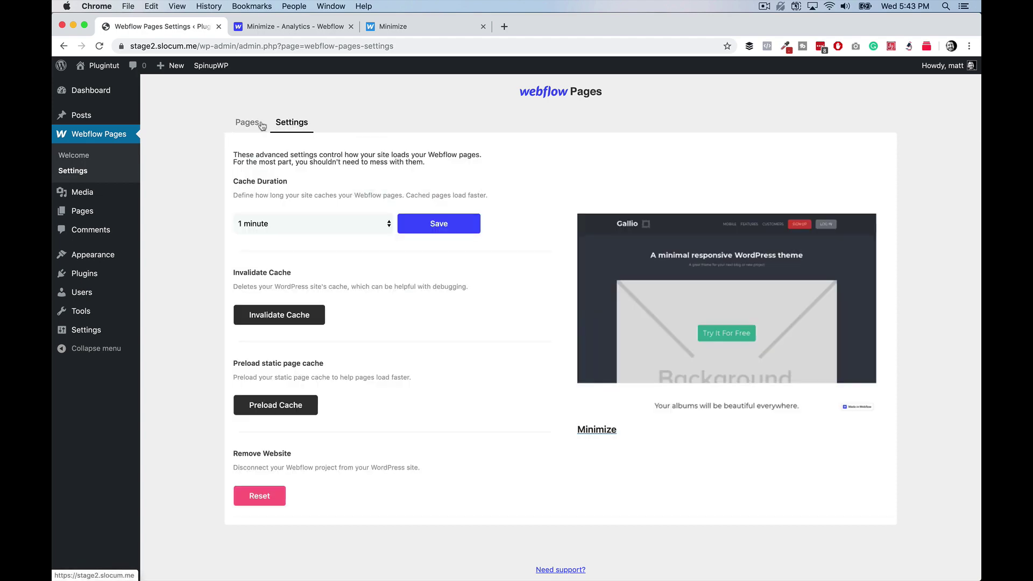
left_click(75, 155)
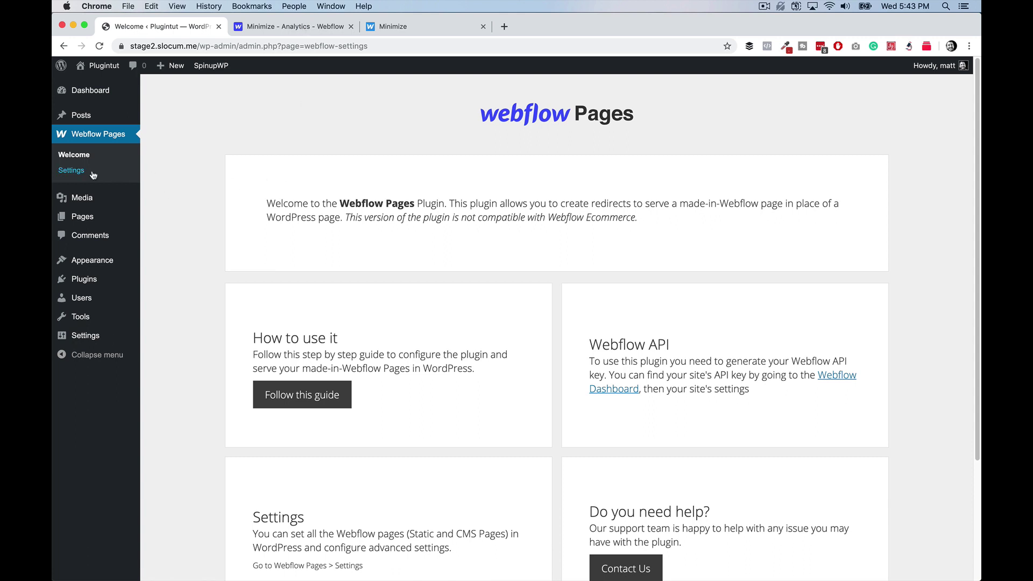
left_click(72, 171)
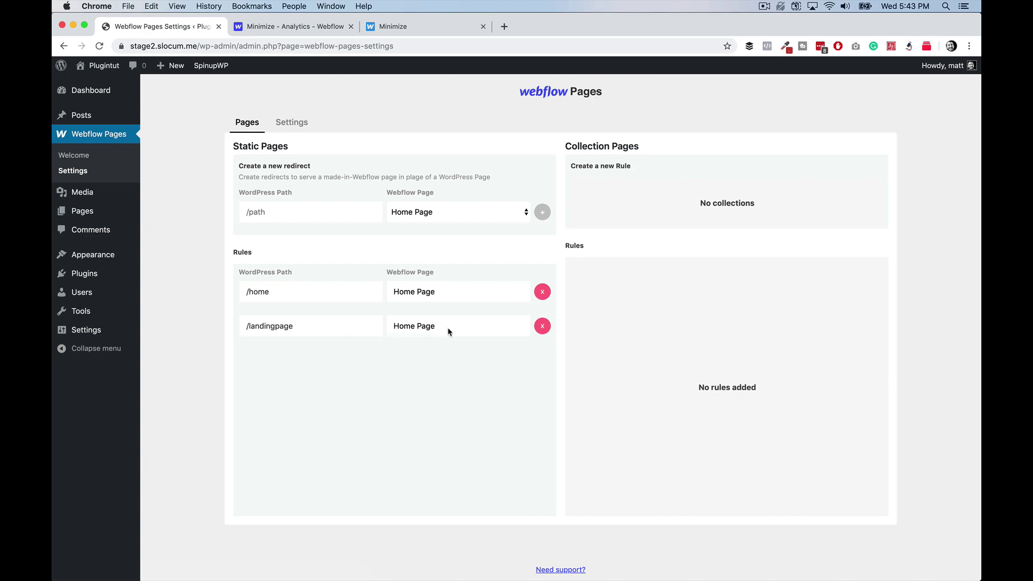
Go from the integrations page back to the dashboard and open Minimize in the Designer
left_click(297, 30)
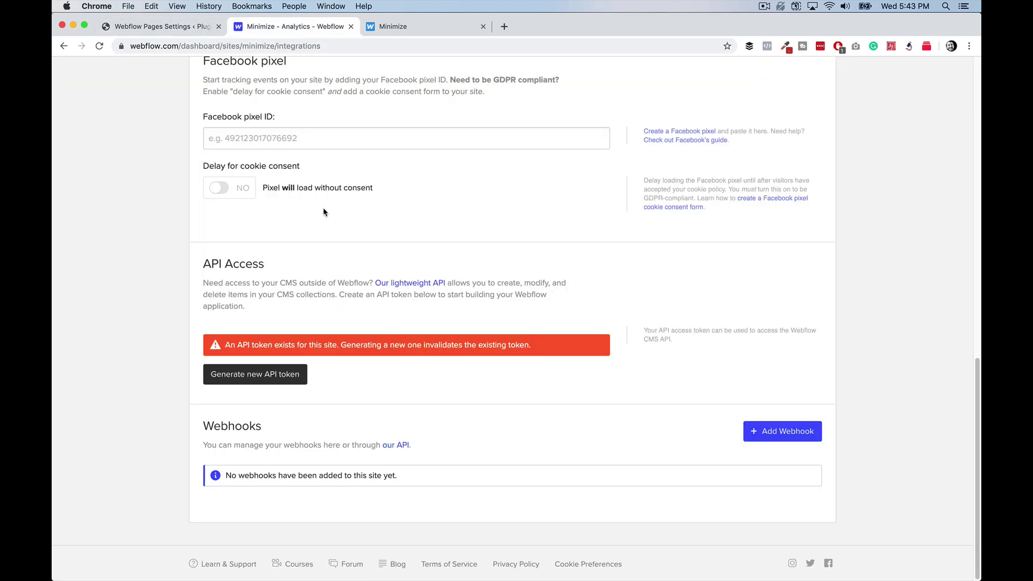
scroll(323, 214, "up", 15)
left_click(274, 76)
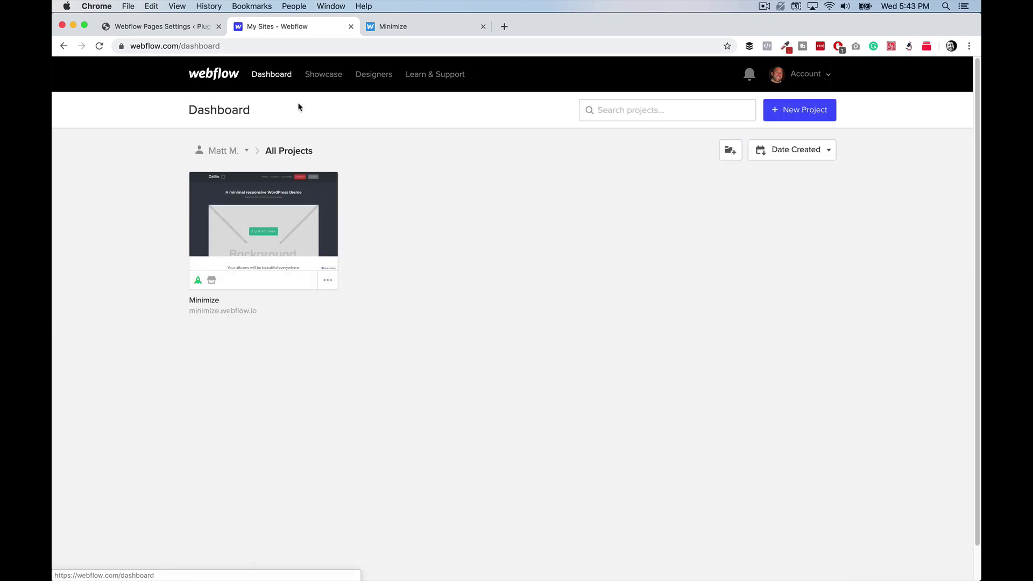
left_click(278, 227)
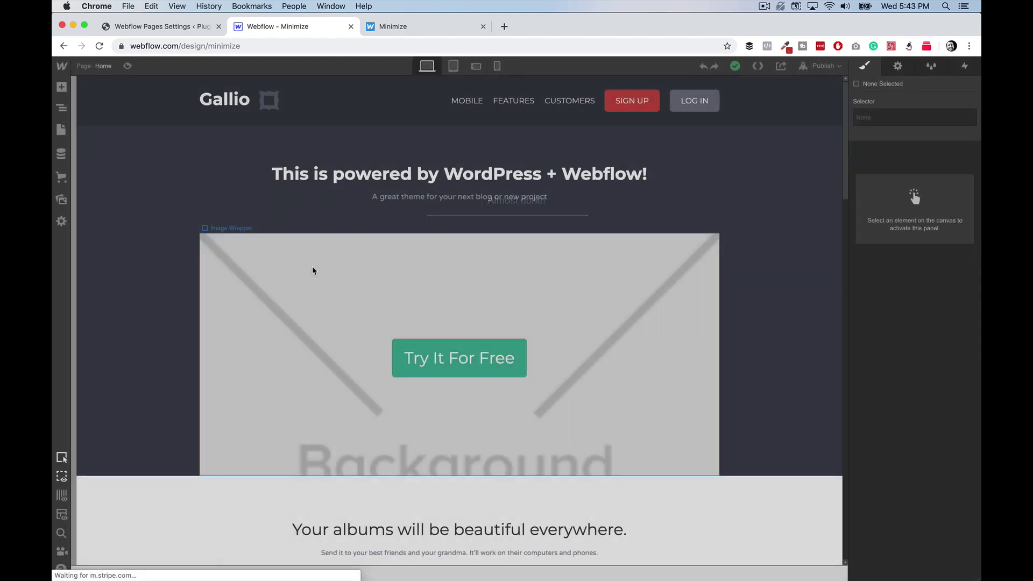
Scroll through the Home page in the Designer, then return to the dashboard project list
scroll(375, 195, "down", 5)
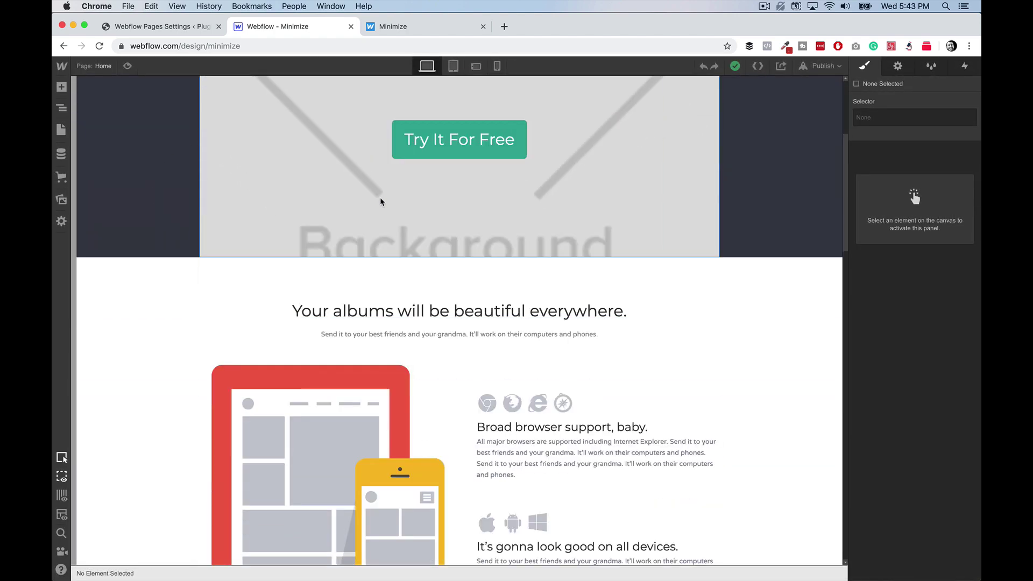
scroll(392, 204, "down", 7)
scroll(398, 210, "up", 12)
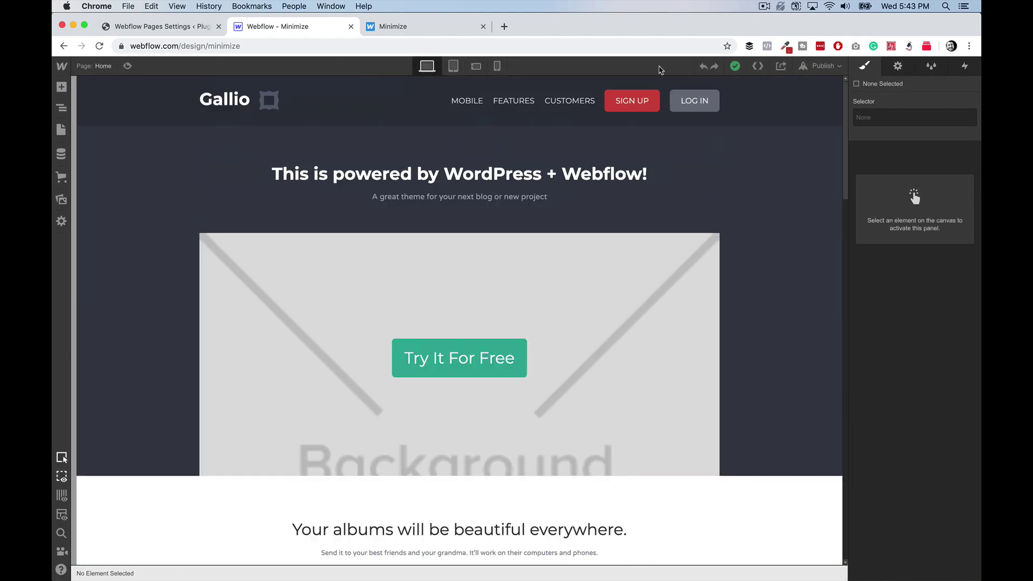
left_click(95, 75)
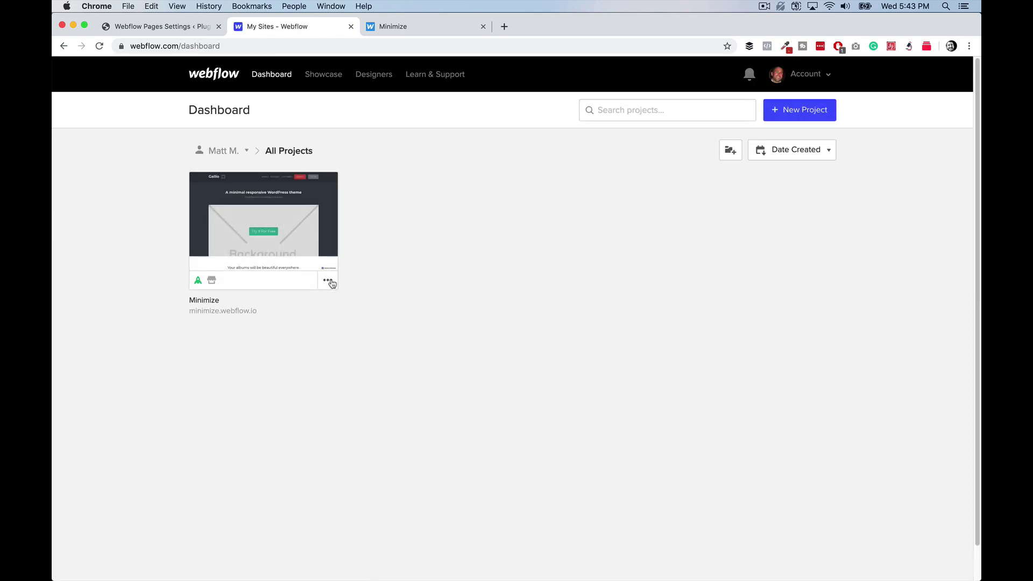
Open Minimize in the Editor from its '...' menu and scroll down and back up the Home page
left_click(328, 280)
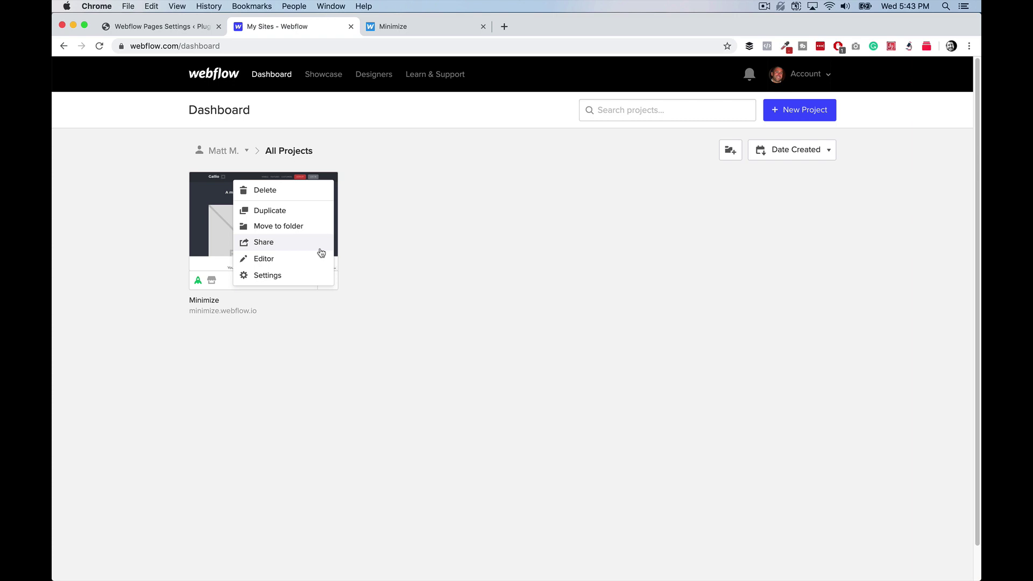
left_click(297, 261)
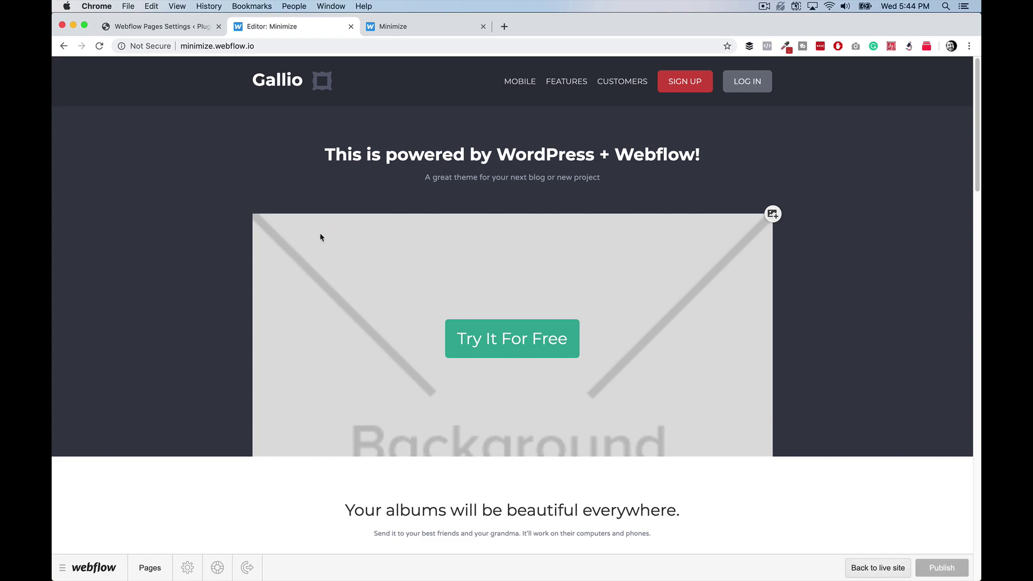
scroll(667, 203, "down", 15)
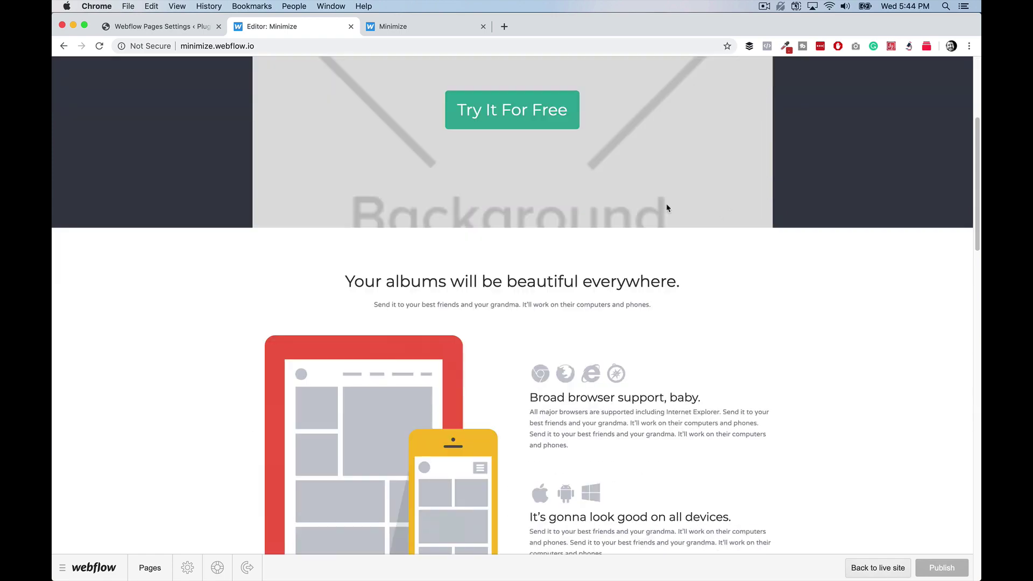
scroll(666, 209, "down", 15)
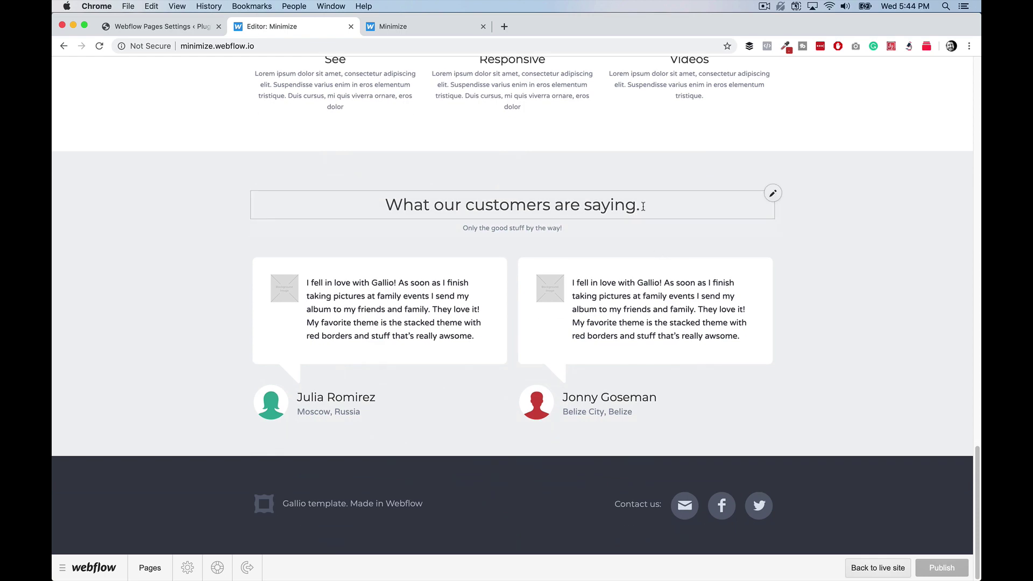
scroll(625, 225, "up", 20)
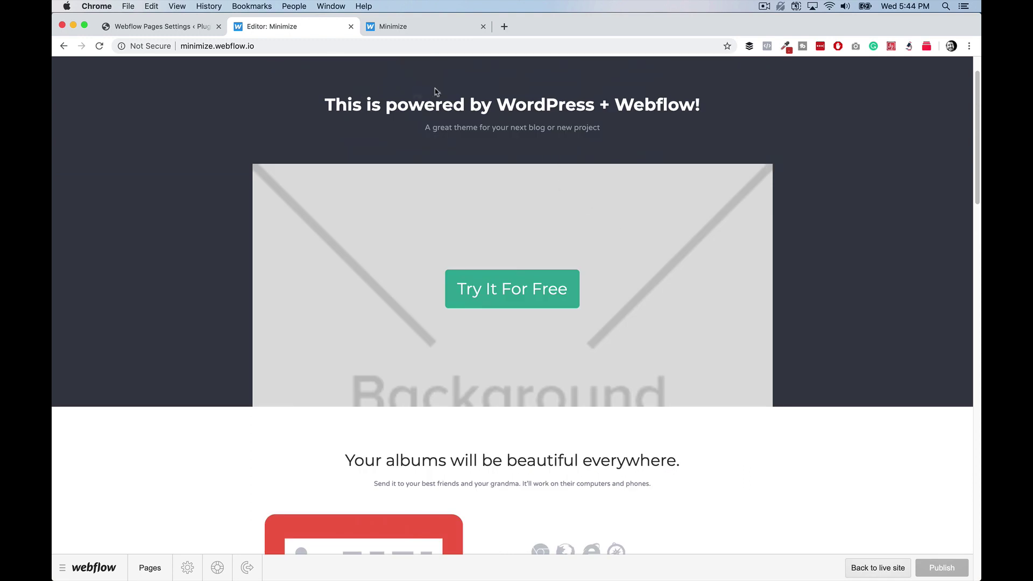
scroll(393, 104, "up", 2)
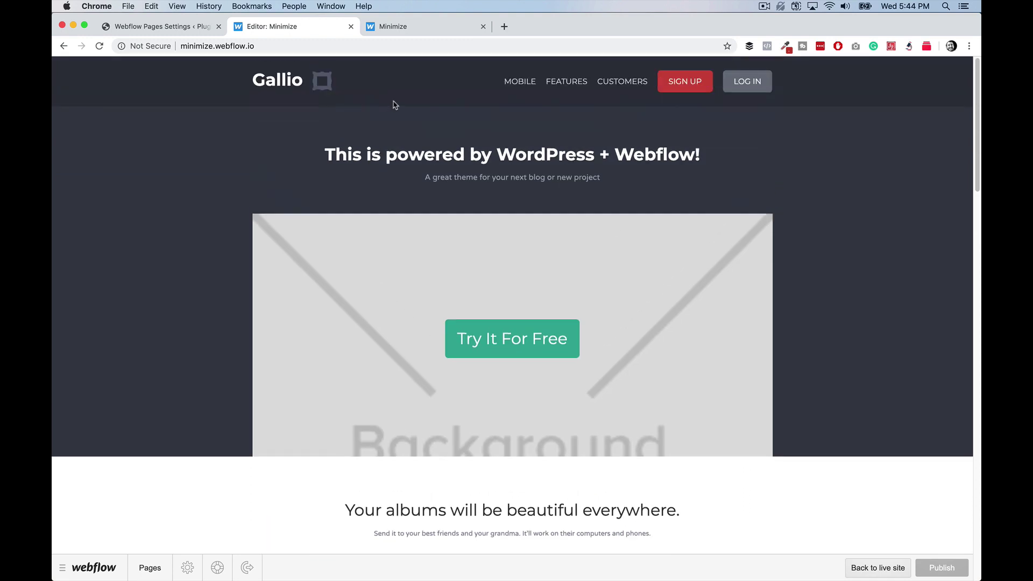
Move the Minimize tab left and remove 'landingpage' from the address to load stage2.slocum.me
left_click(156, 25)
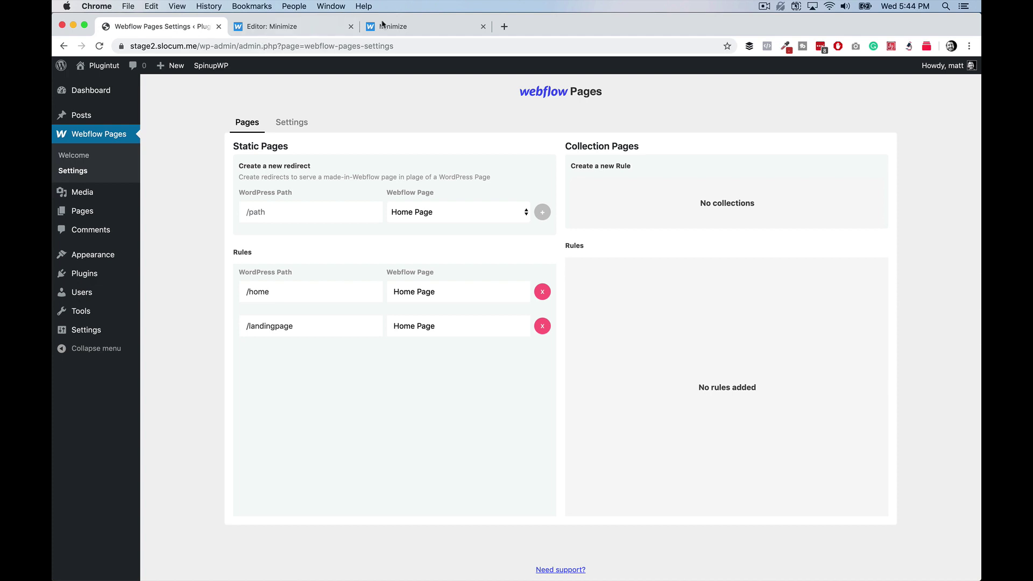
left_click_drag(391, 34, 258, 32)
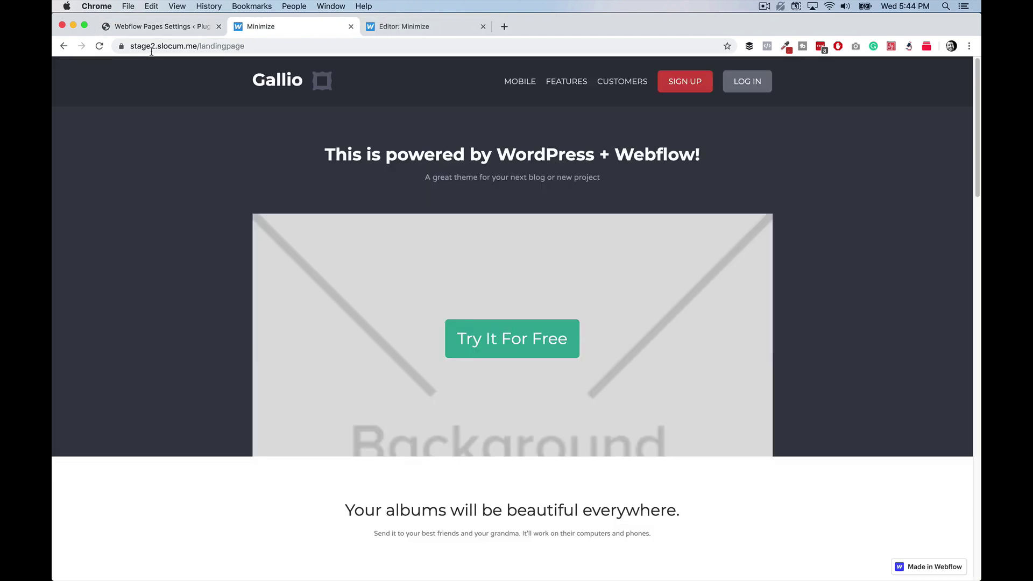
double_click(199, 47)
key("BackSpace")
key("Return")
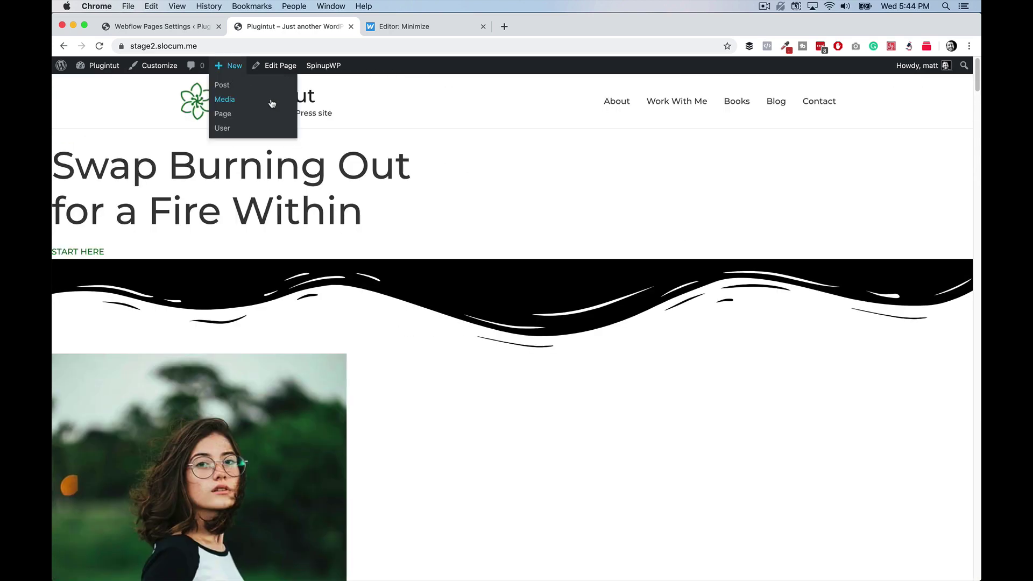
Load stage2.slocum.me/landingpage and scroll the Gallio Webflow page, then jump back to the top
mouse_move(295, 79)
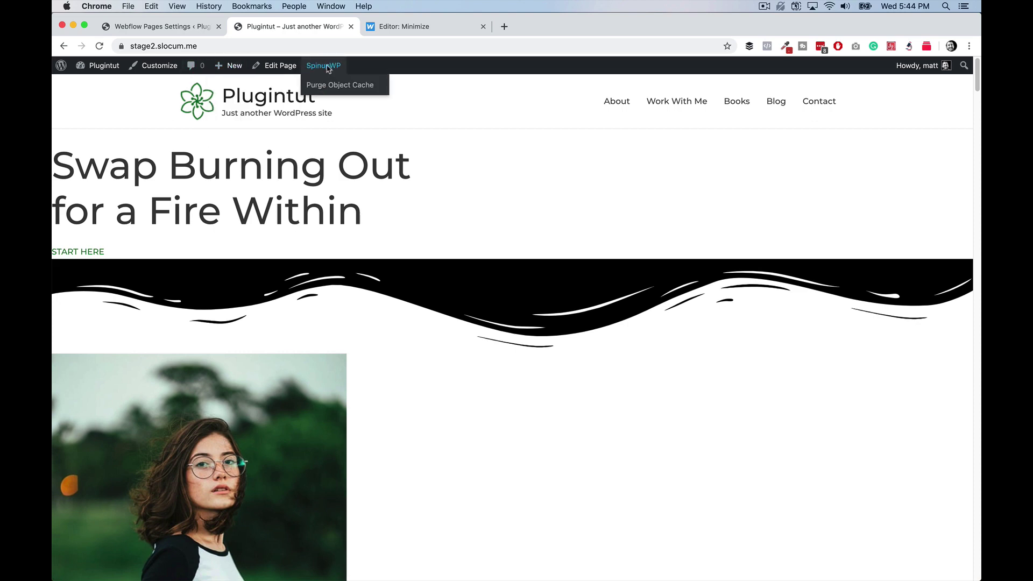
left_click(226, 46)
left_click(227, 47)
type("/landingpage")
key("Return")
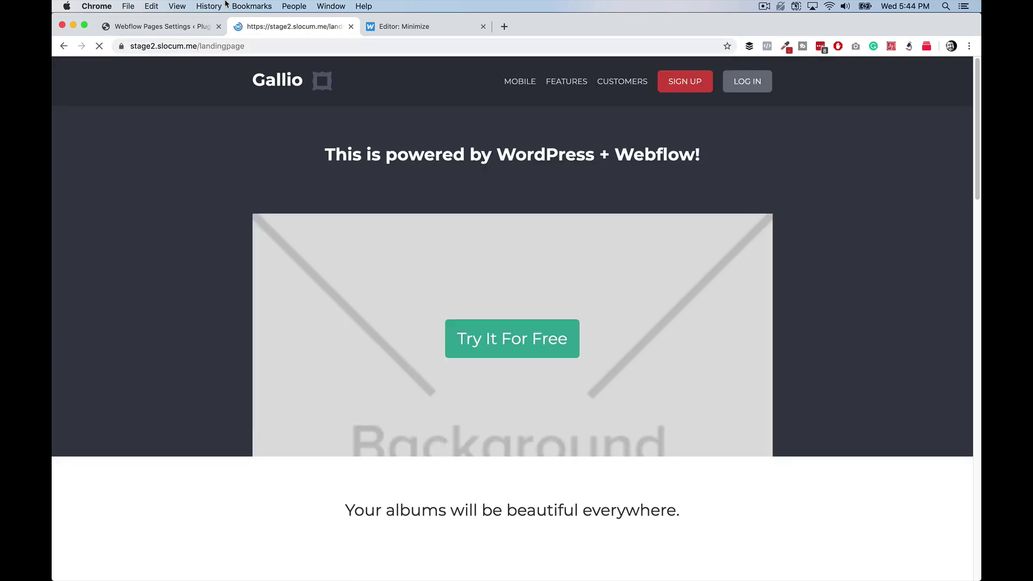
scroll(480, 214, "down", 10)
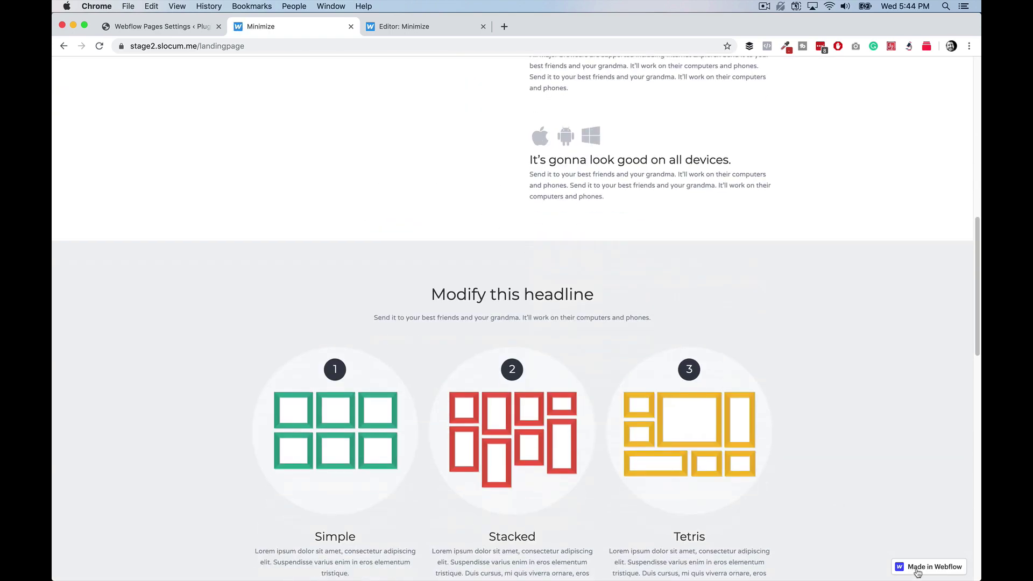
scroll(700, 495, "down", 2)
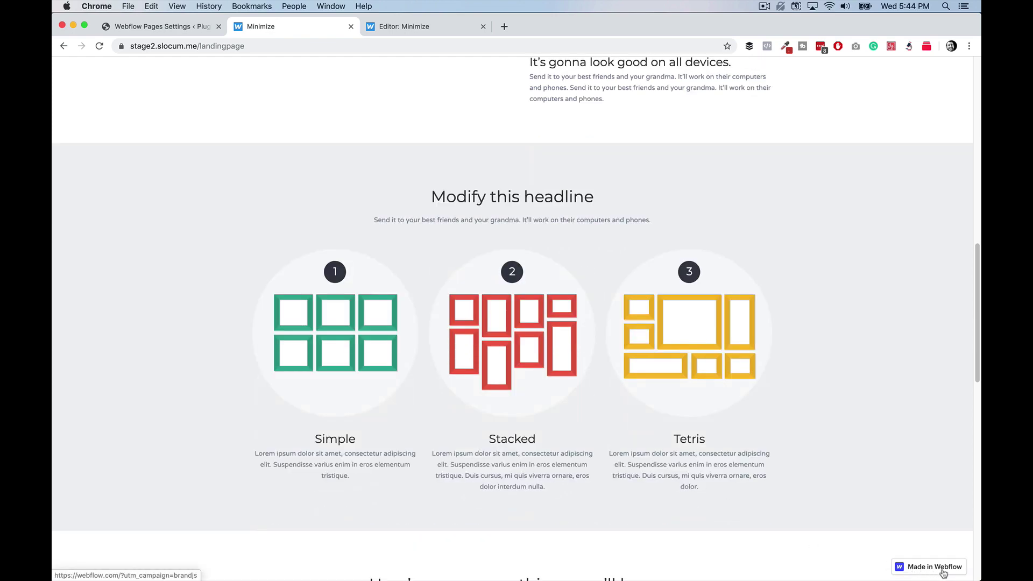
key("Home")
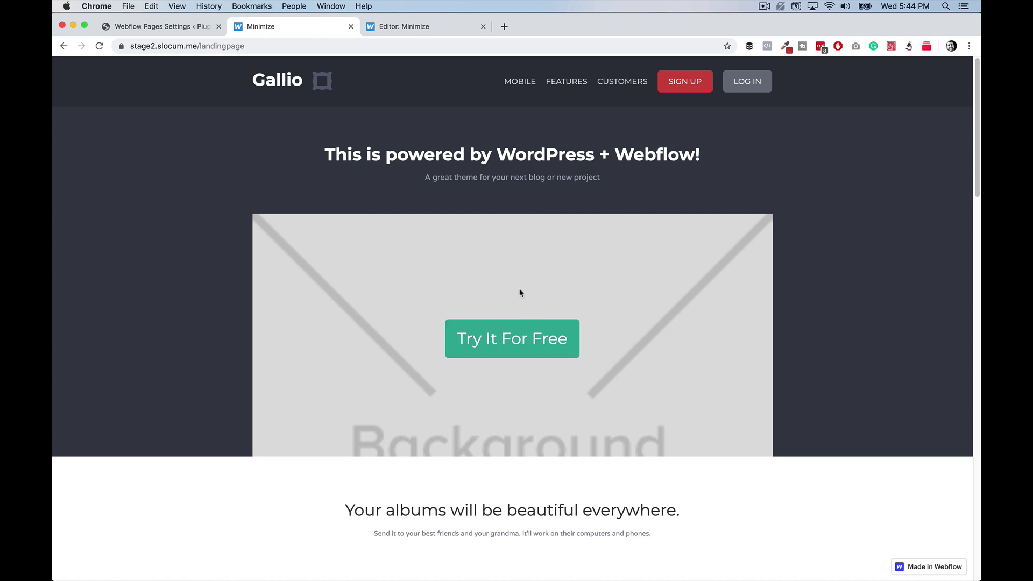
In the Webflow Editor, open and close Settings, select the whole hero headline, then return to WordPress
left_click(397, 34)
left_click(285, 28)
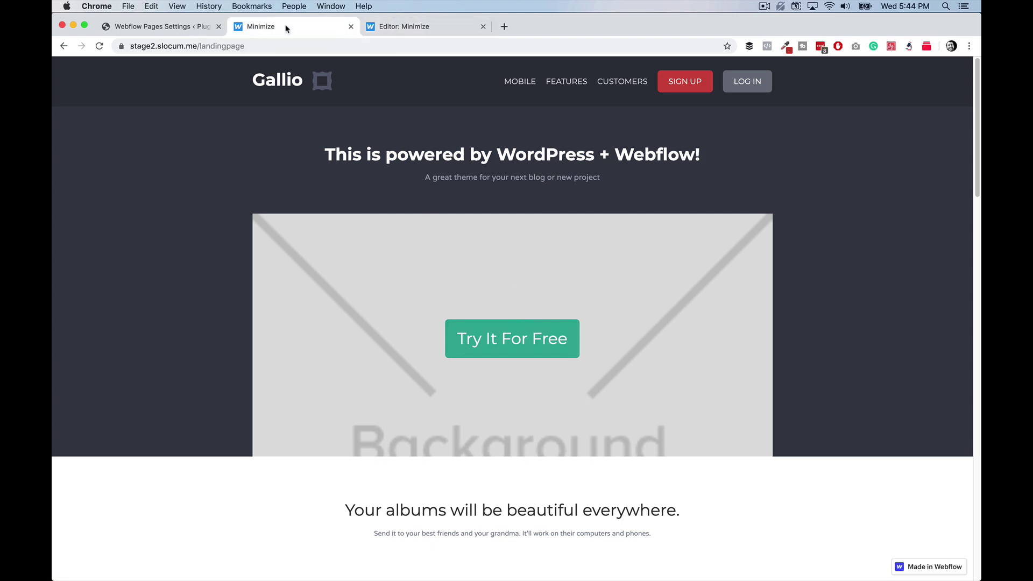
left_click(373, 27)
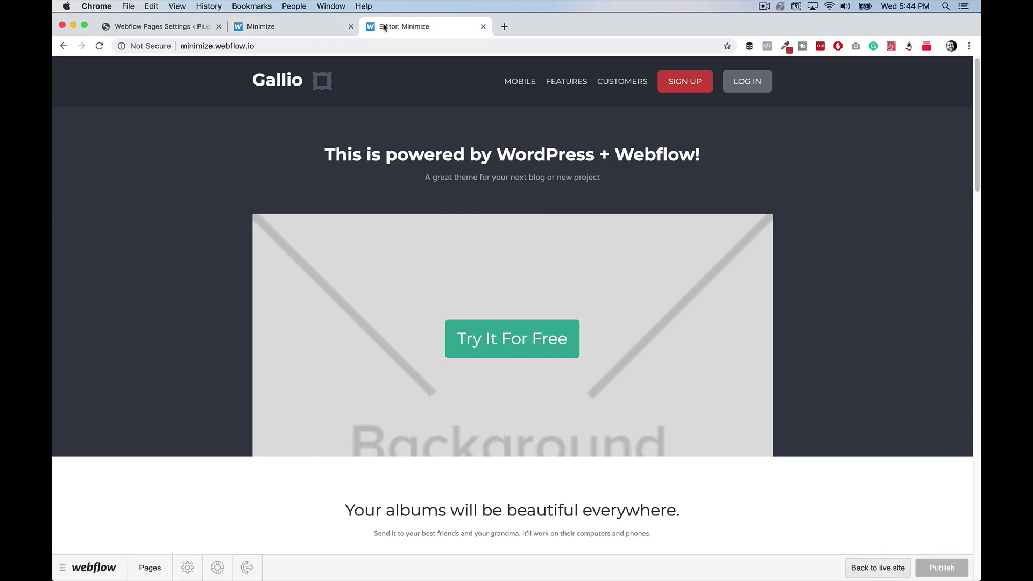
left_click(186, 567)
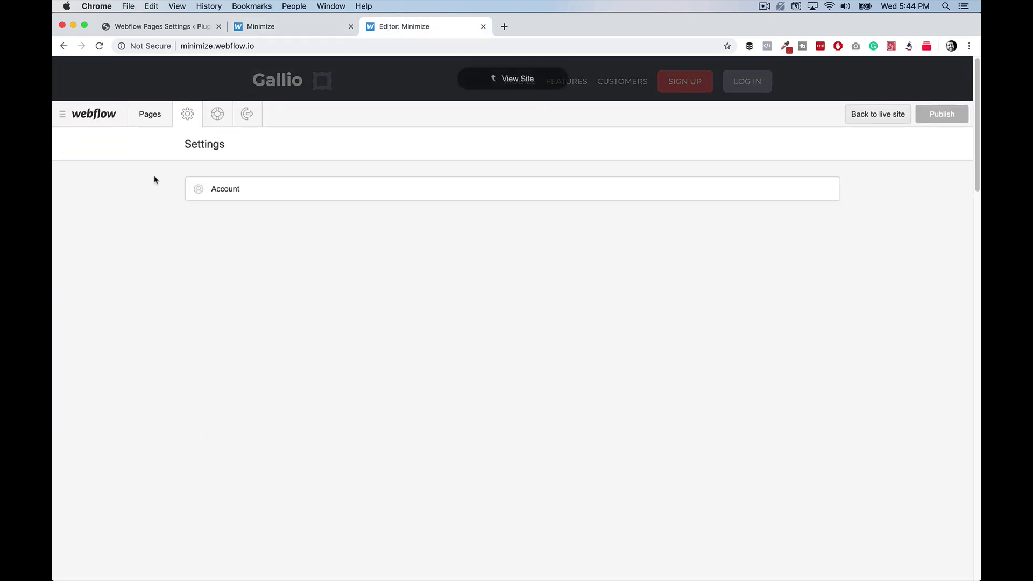
left_click(859, 83)
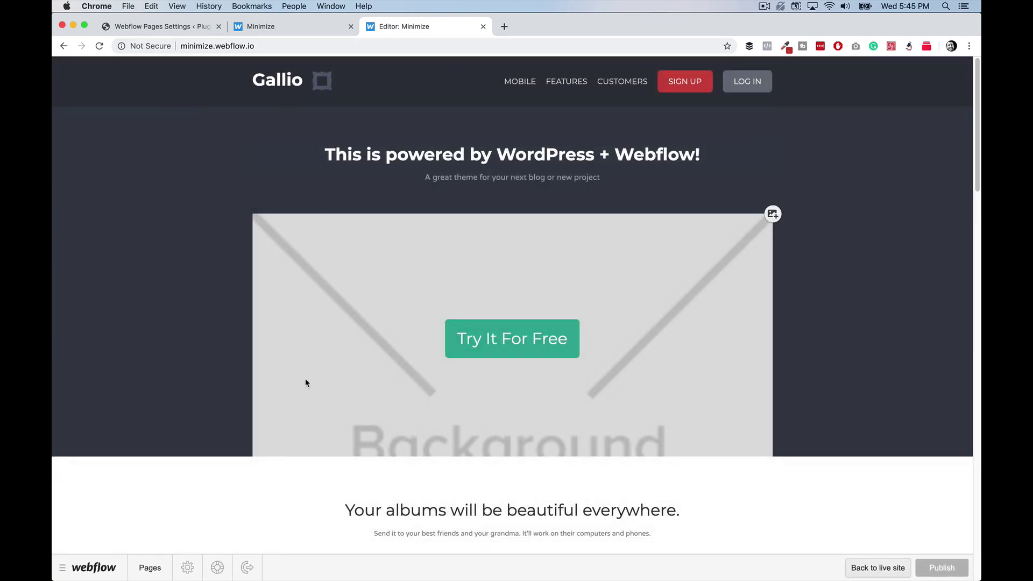
triple_click(387, 156)
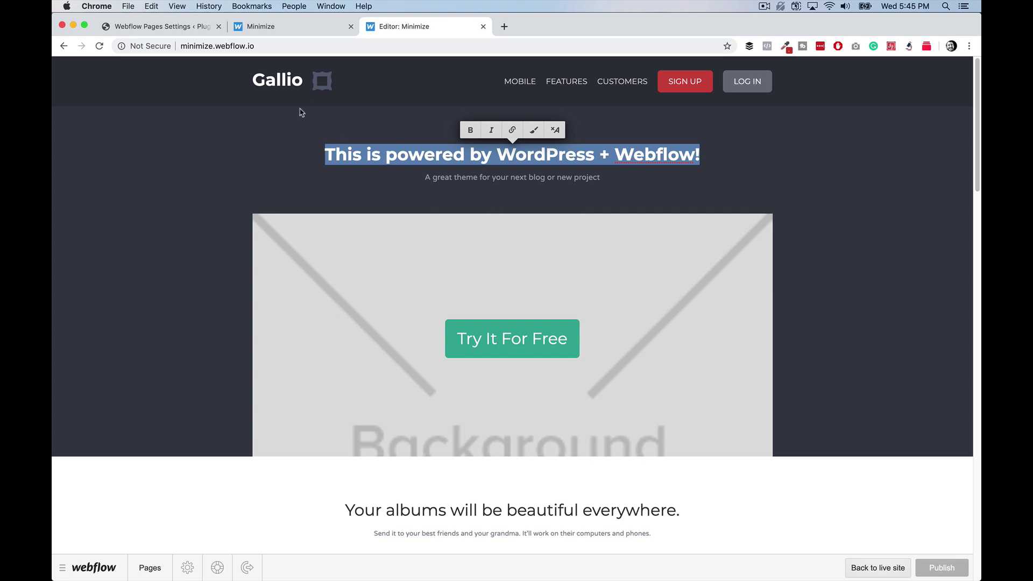
left_click(191, 27)
Return to the Editor, where the headline now reads 'This is powered by WordPress + Webflow!'
mouse_move(107, 214)
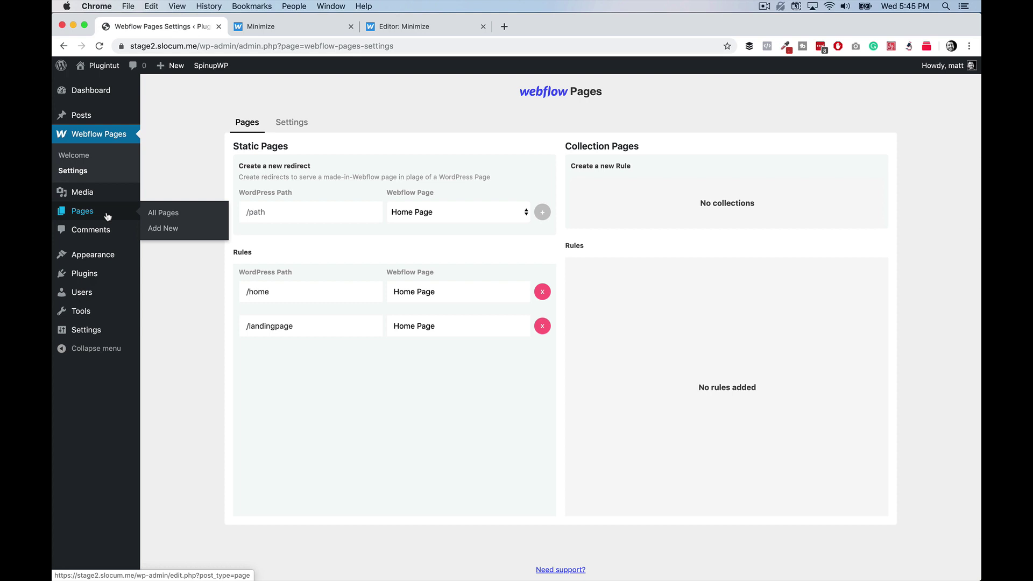
left_click(388, 29)
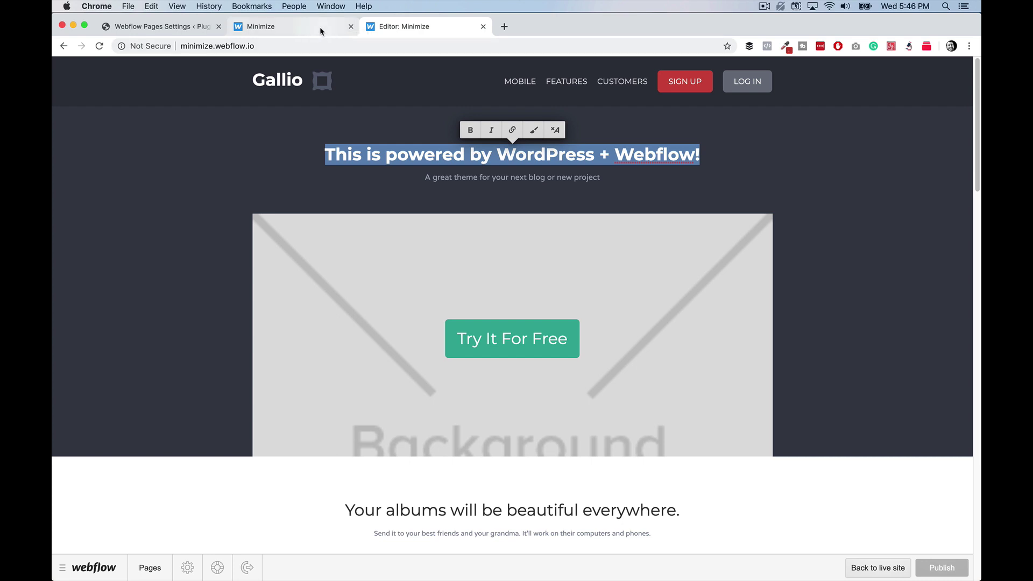
After checking the live /landingpage, retype the hero headline as 'This is a new headline powered by Webflow!!!'
left_click(258, 26)
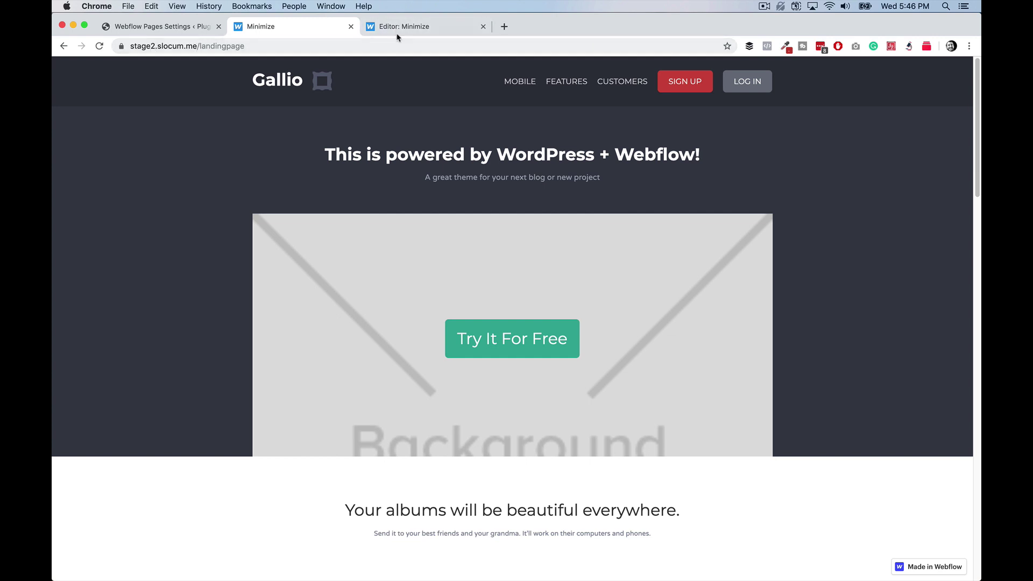
left_click(384, 26)
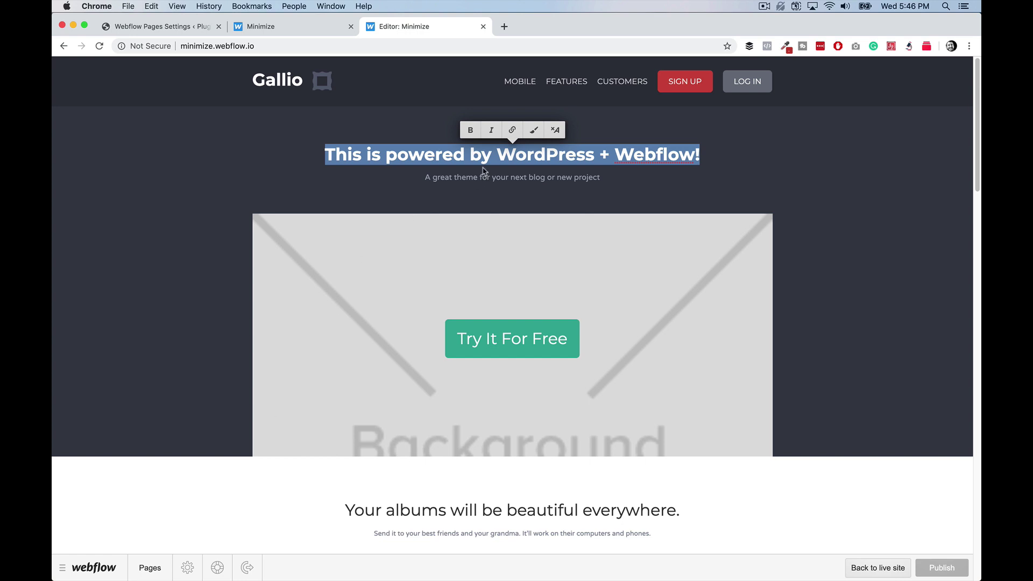
left_click(449, 157)
double_click(448, 157)
left_click_drag(700, 156, 330, 159)
type("Thisis a")
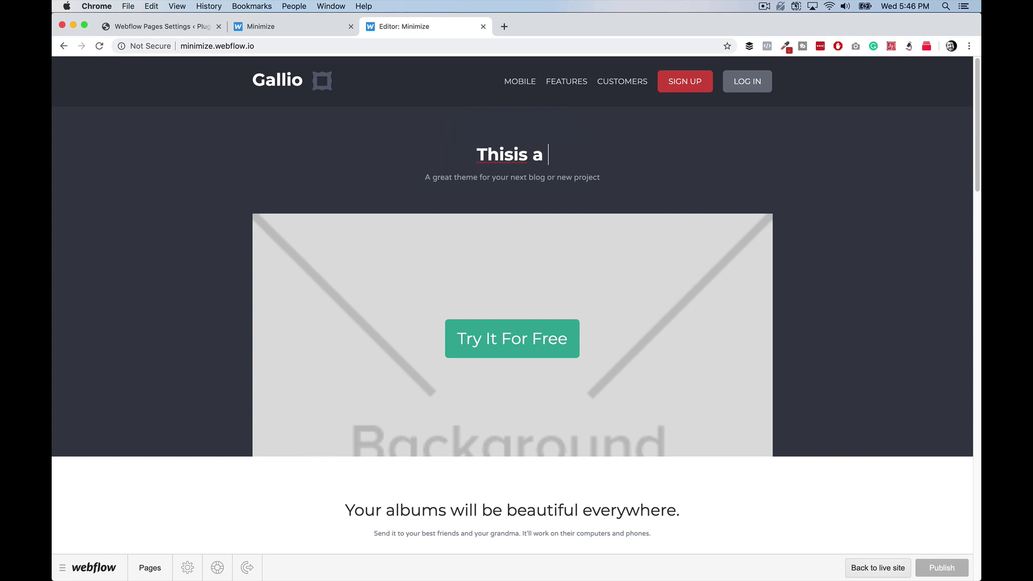
key("BackSpace")
key("BackSpace")
key("BackSpace")
key("BackSpace")
type("is a new headli")
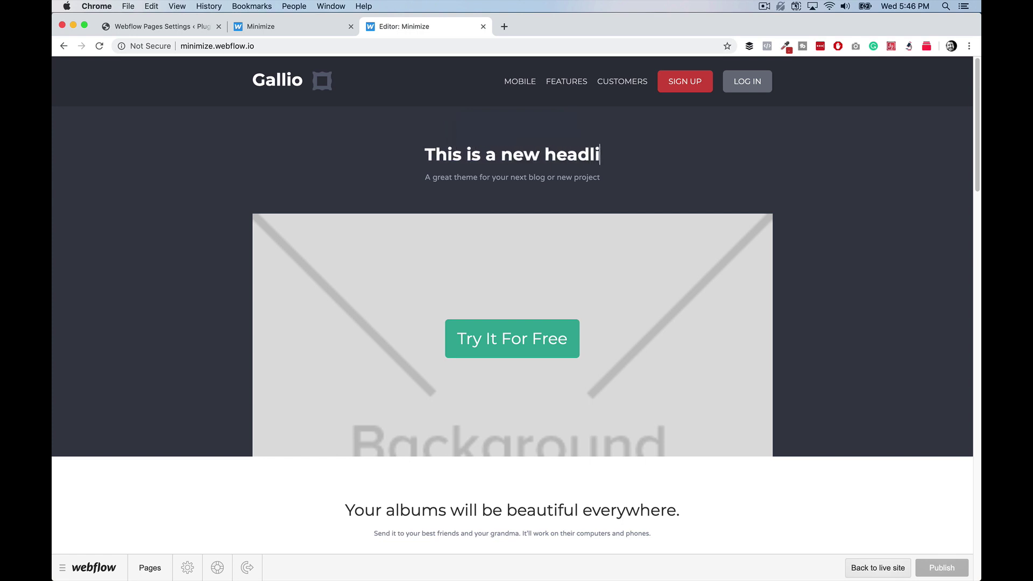
type("ne powered by W")
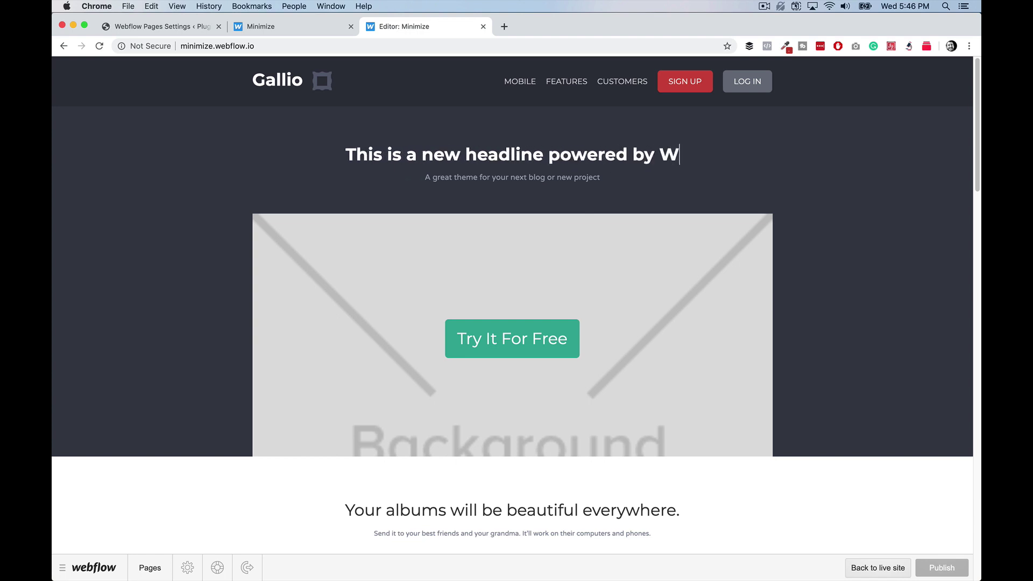
type("ebflow!!!")
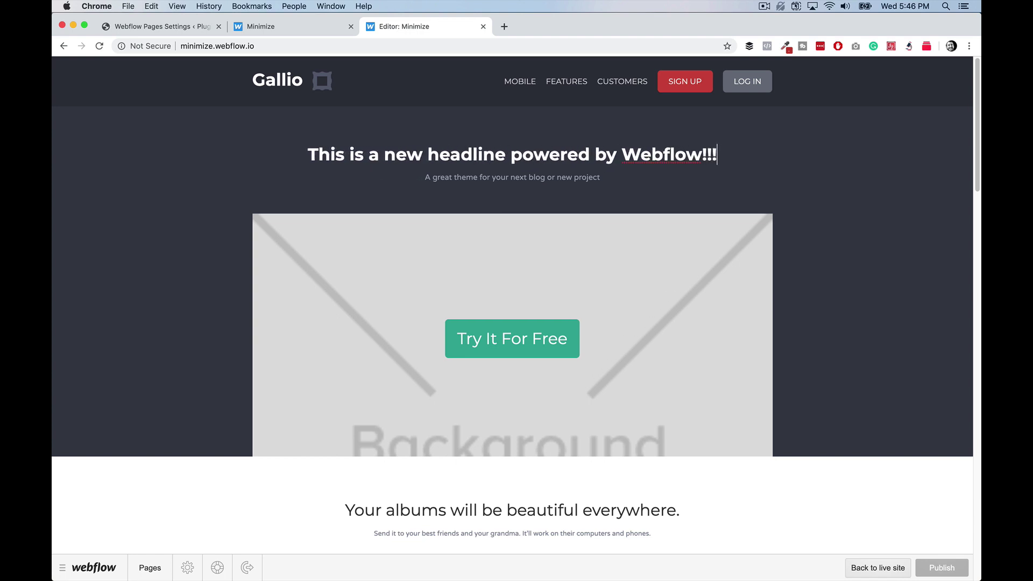
Finish editing and publish the single headline change to the live site
left_click(932, 568)
left_click(932, 568)
left_click(914, 542)
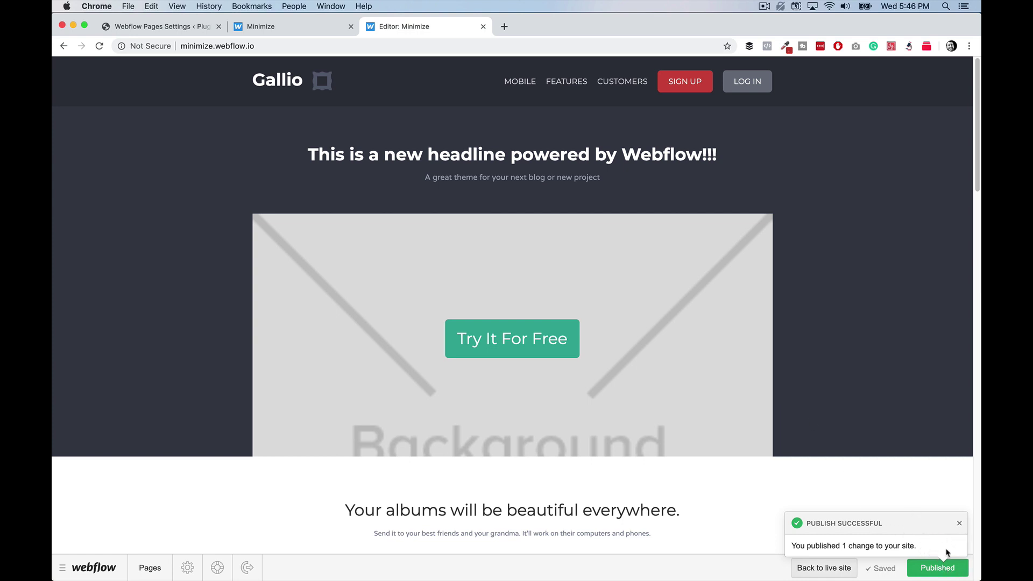
Leave the Editor via the Webflow dashboard and open the Minimize project in Designer
left_click(85, 571)
left_click(96, 511)
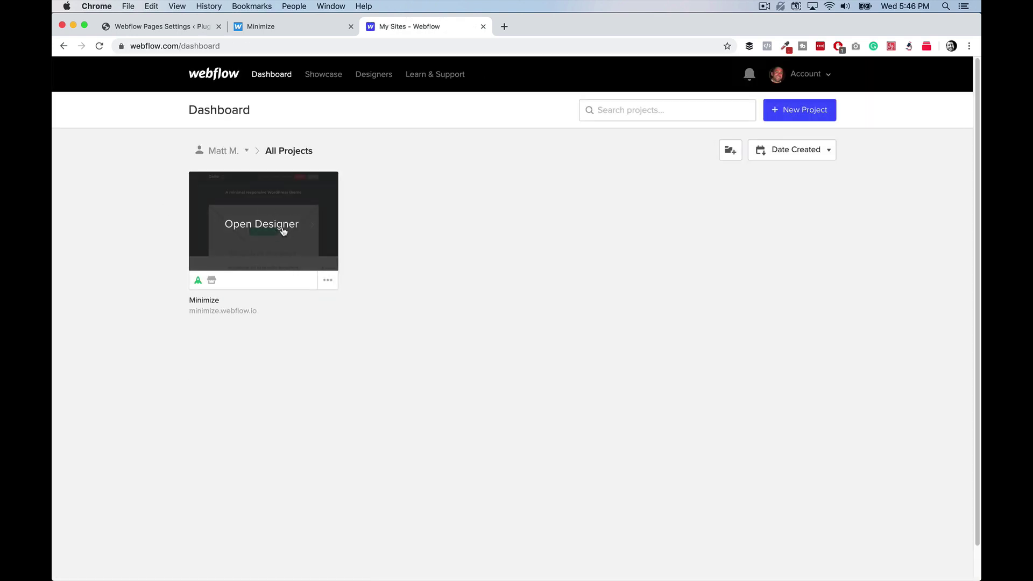
left_click(282, 230)
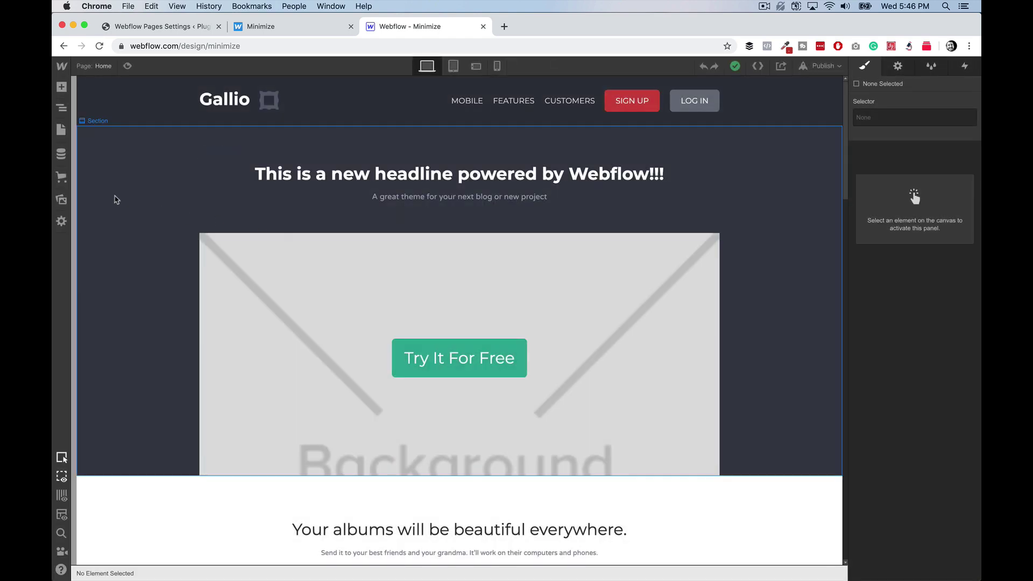
Set the hero Section's background colour to blue #1244c4
left_click(136, 199)
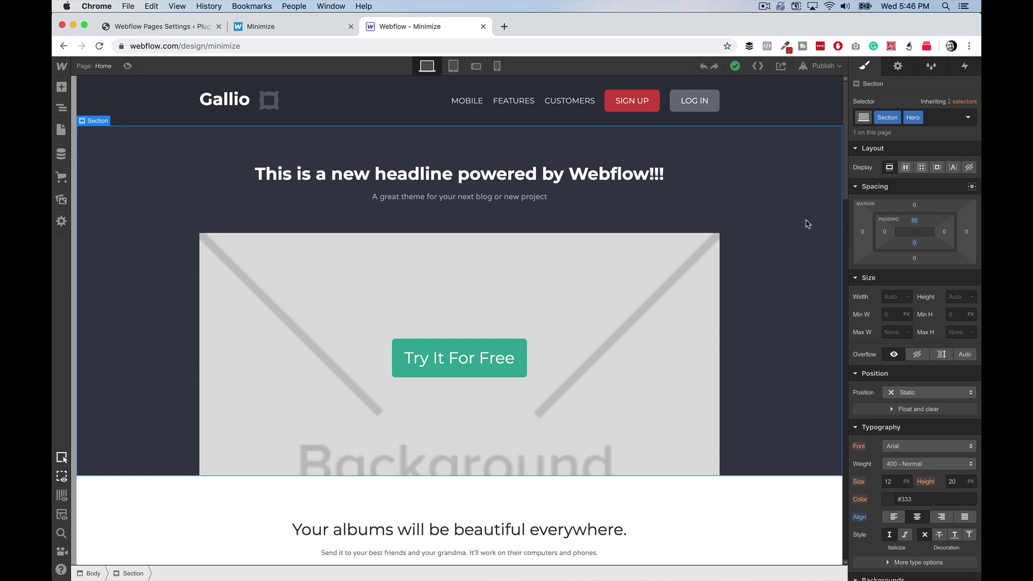
scroll(903, 254, "down", 1)
scroll(904, 258, "down", 5)
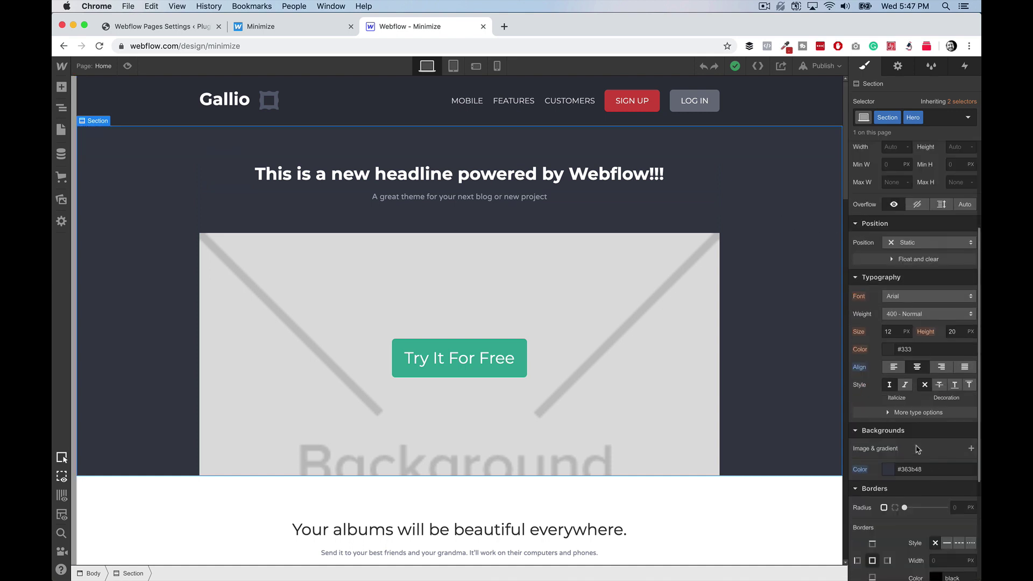
left_click(891, 472)
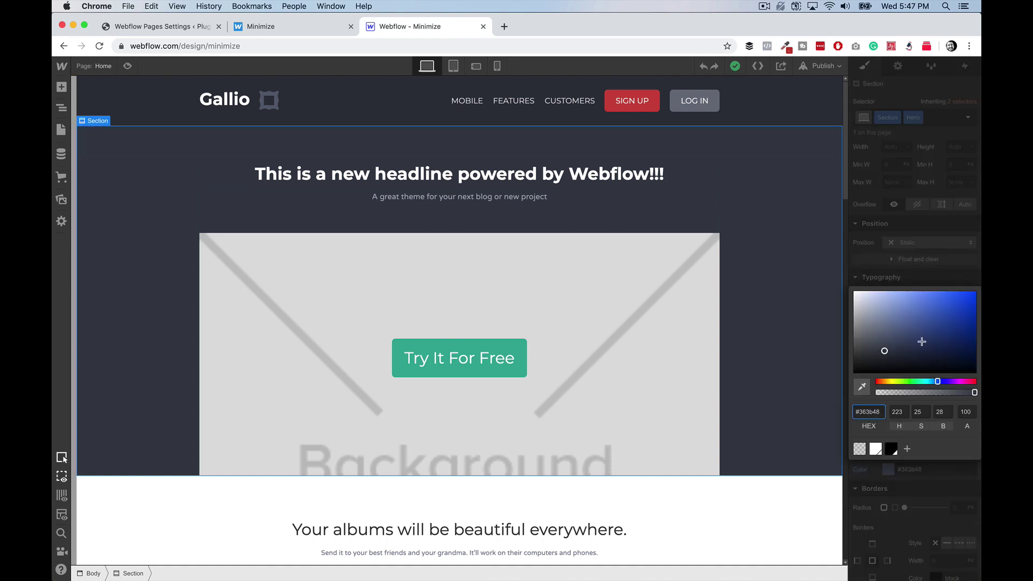
left_click(965, 310)
left_click_drag(964, 311, 966, 311)
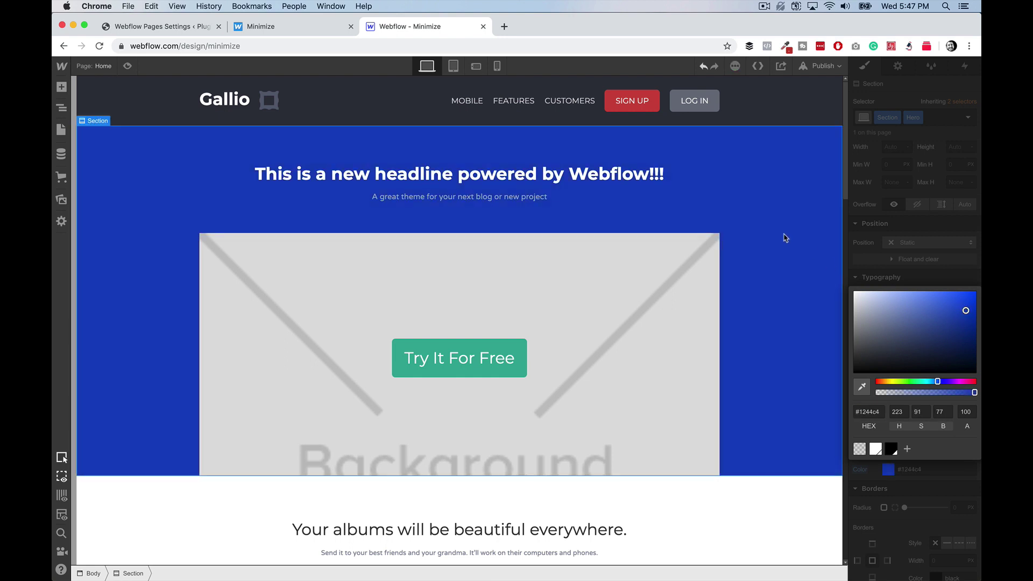
Publish the site to minimize.webflow.io, then briefly open and close the Pages list
left_click(817, 69)
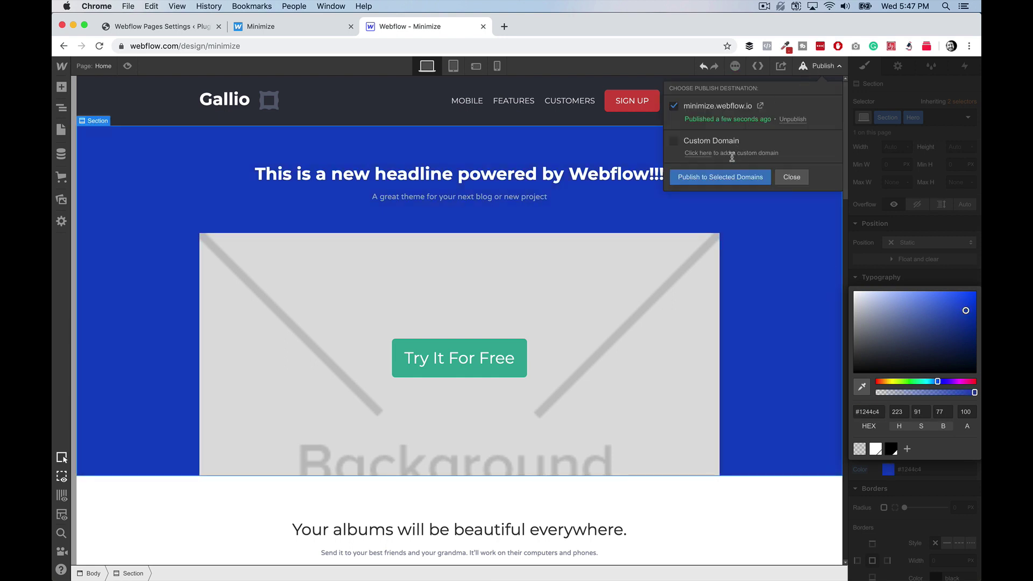
left_click(724, 180)
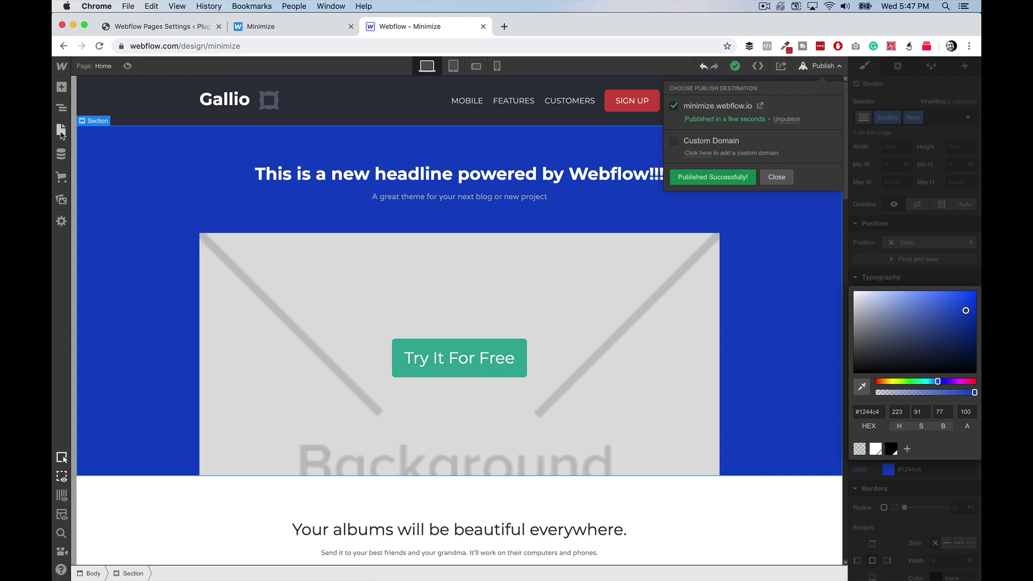
left_click(61, 131)
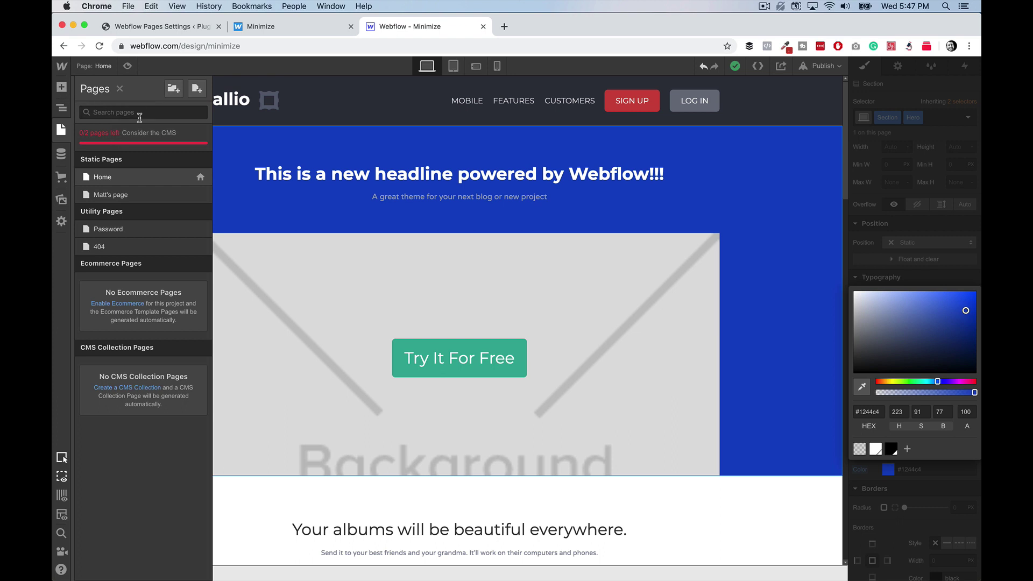
left_click(346, 136)
Reload the WordPress /landingpage tab to see the blue hero and new headline, then return to Designer
left_click(301, 32)
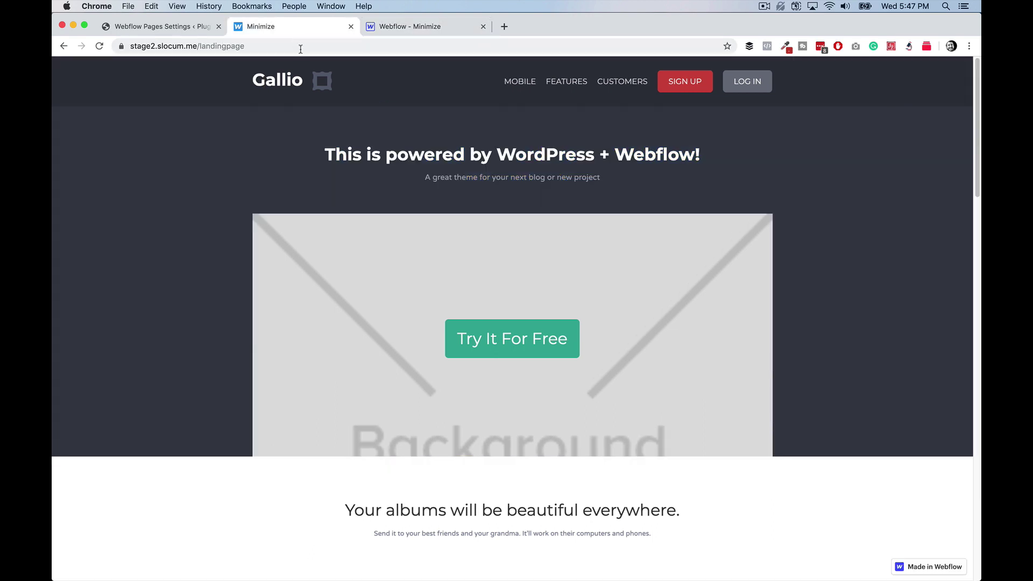
key("super+r")
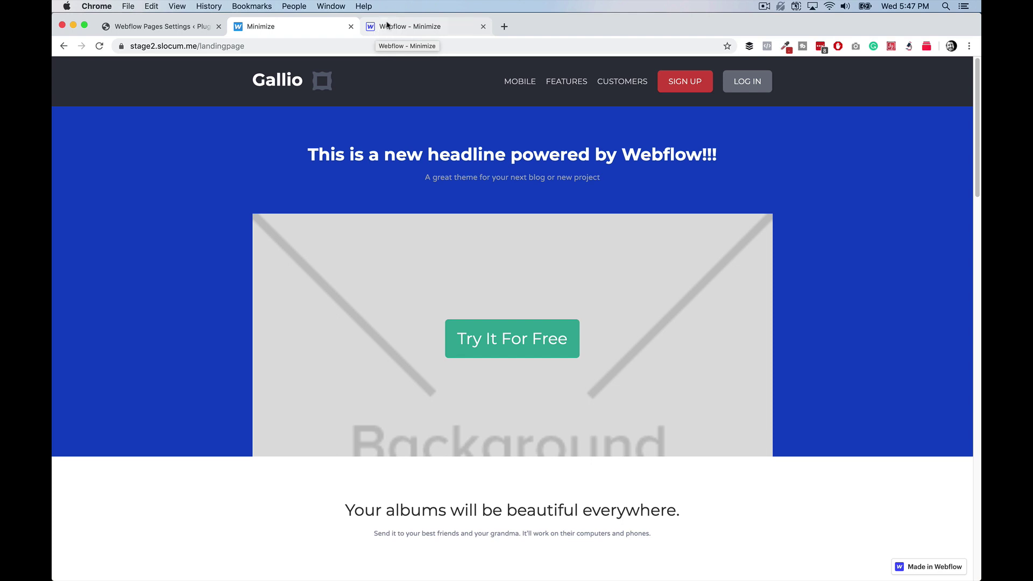
left_click(388, 32)
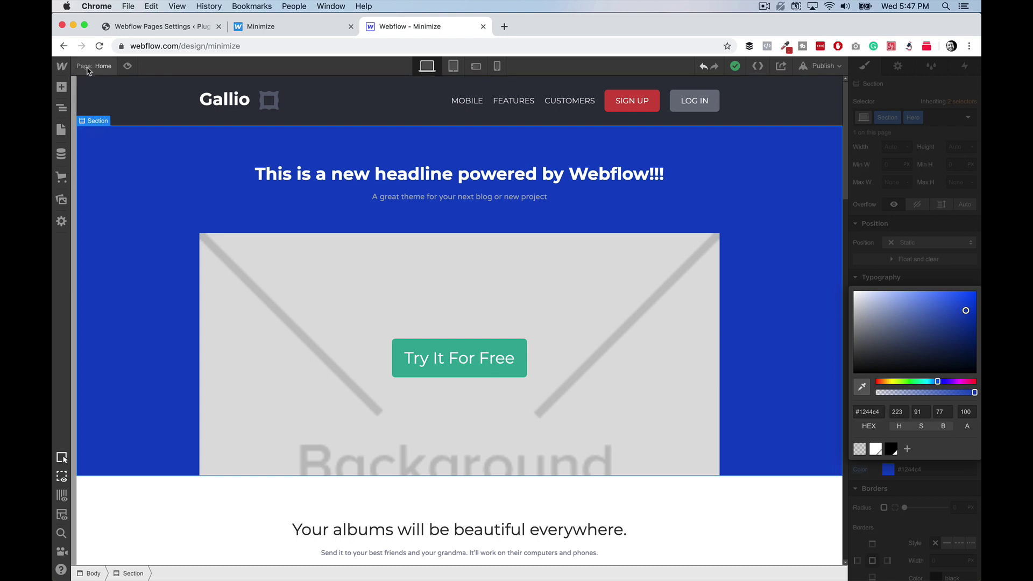
Choose Dashboard from the W logo menu to exit the Minimize Designer
left_click(64, 71)
left_click(67, 73)
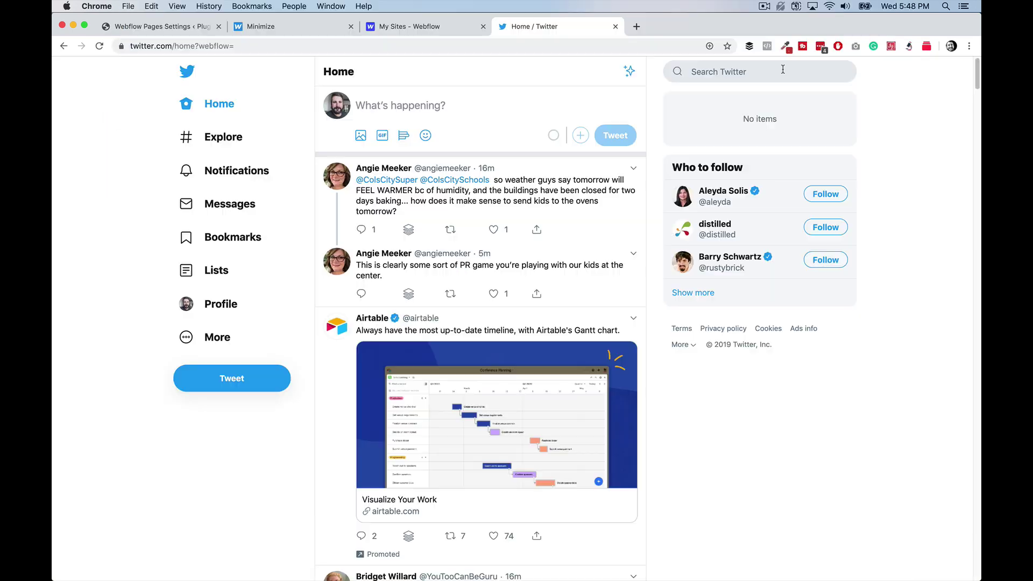
Search Twitter for 'webflow' and open the Webflow account's profile
left_click(782, 69)
type("webflow")
left_click(716, 99)
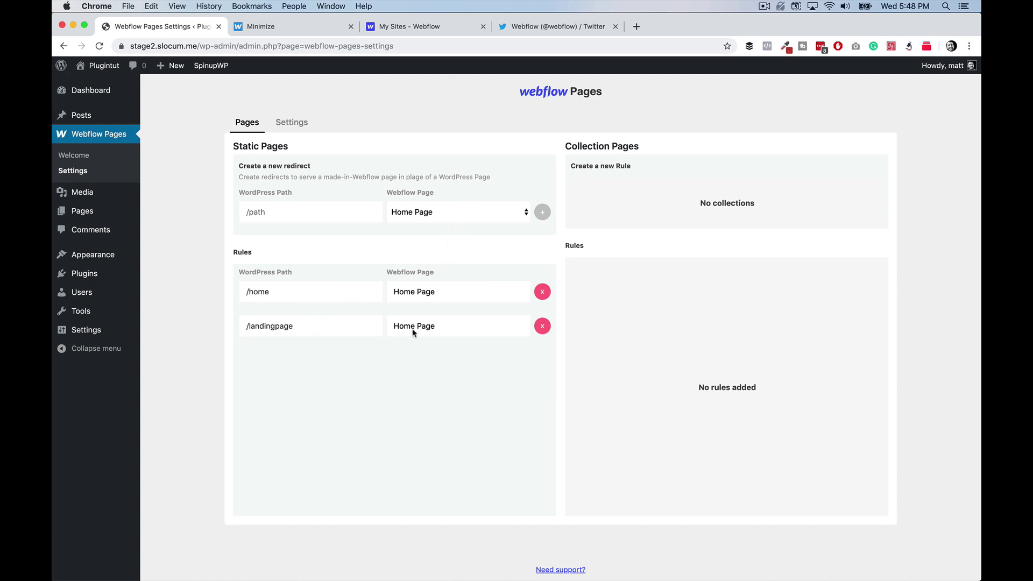
Return to the My Sites dashboard, then browse the Designer's Add elements panel and Symbols list
left_click(406, 27)
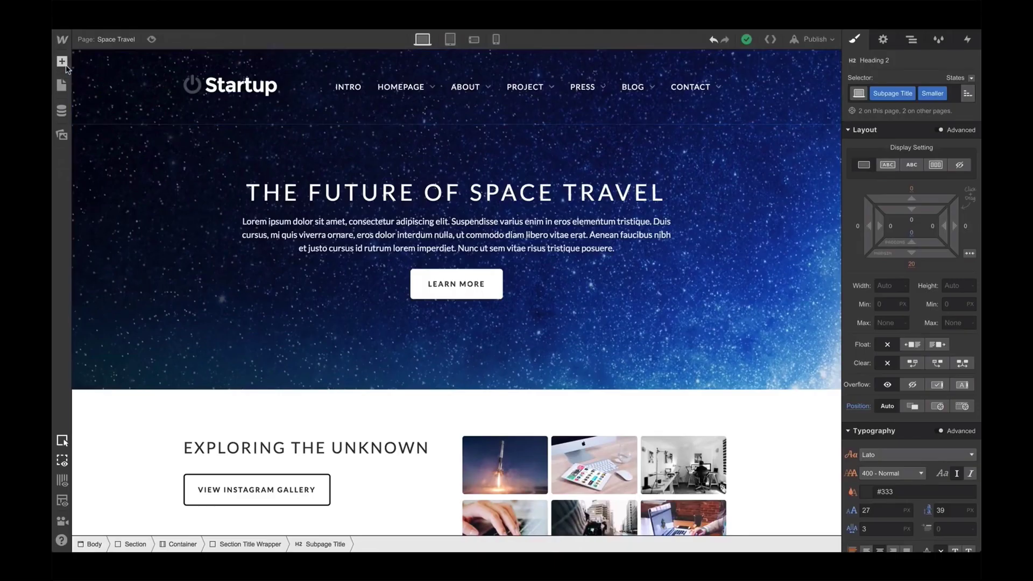
left_click(62, 62)
scroll(129, 165, "down", 10)
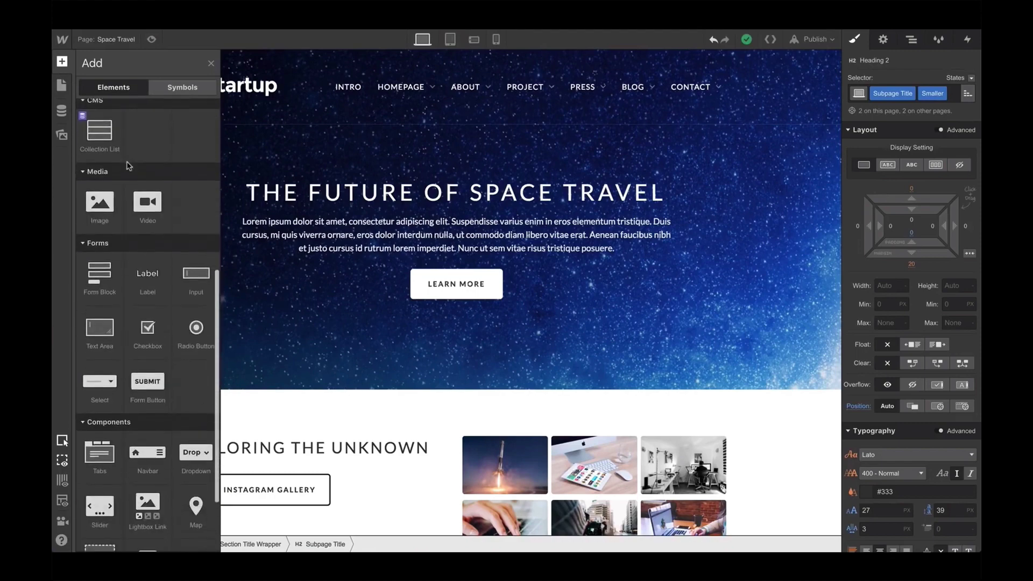
scroll(129, 166, "up", 10)
left_click(183, 87)
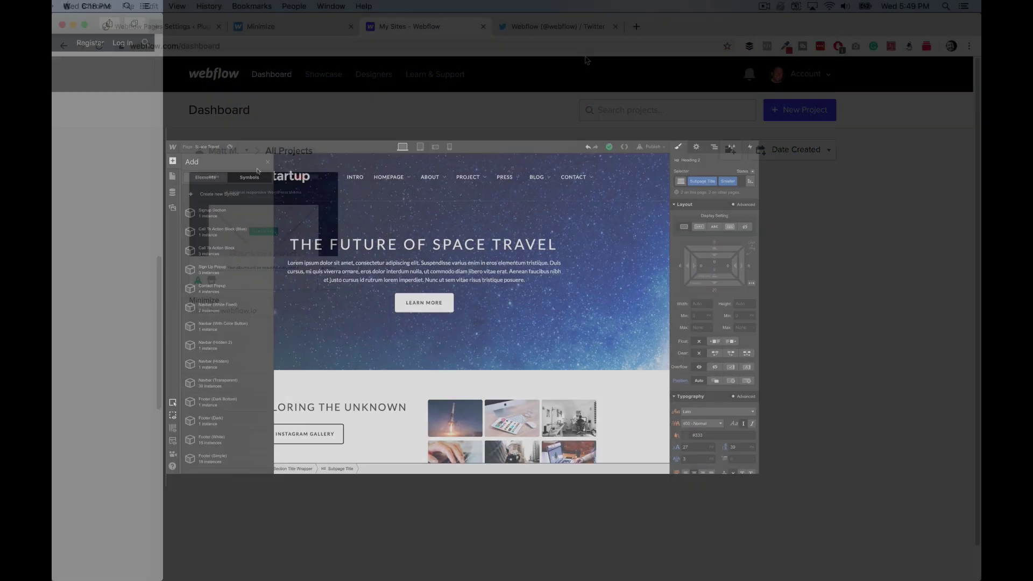